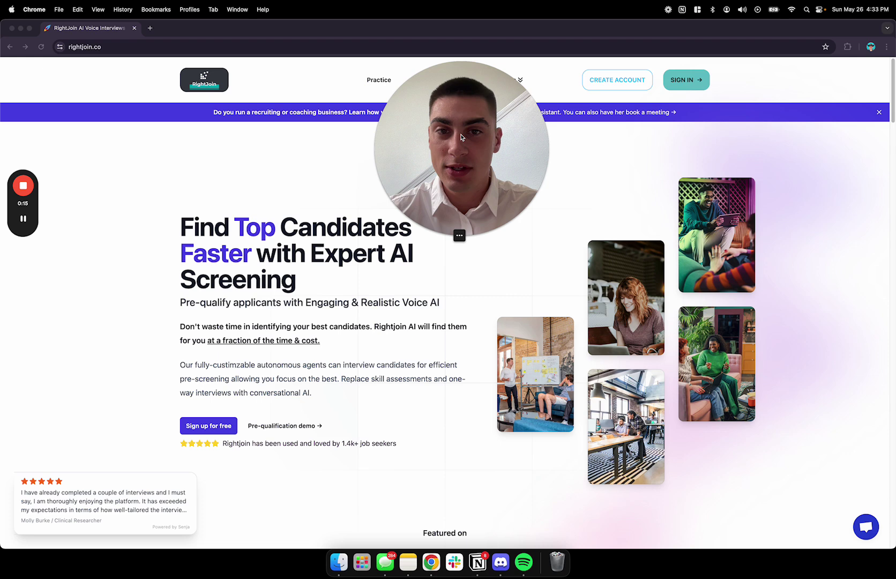
Step: Browse the five RightJoin blog articles, return to the home page, and select its address
{"action": "left_click_drag", "start_coordinate": [460, 137], "coordinate": [809, 112]}
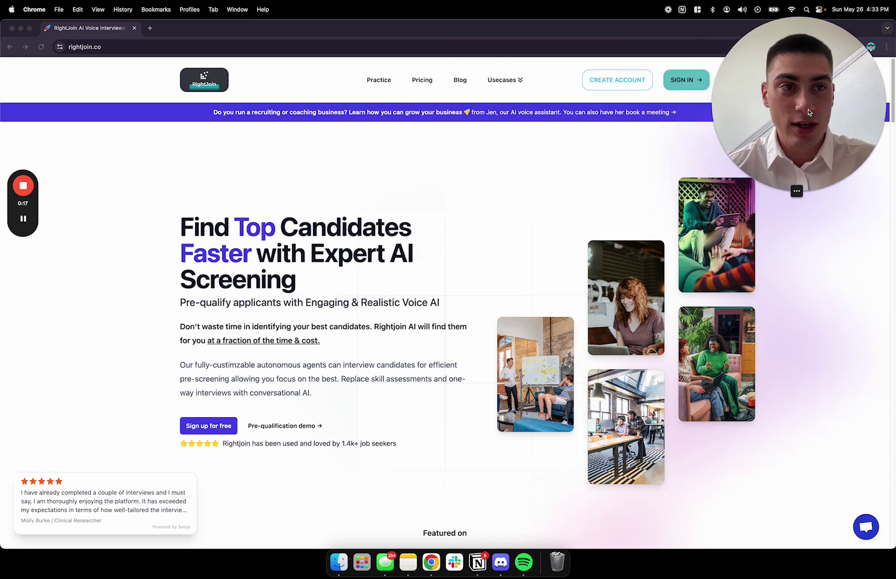
{"action": "left_click", "coordinate": [361, 185]}
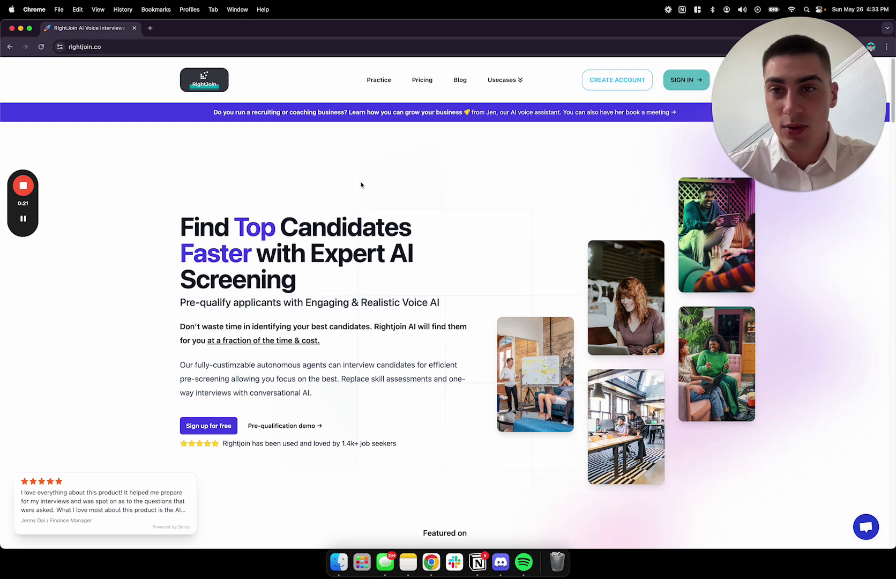
{"action": "left_click", "coordinate": [459, 80]}
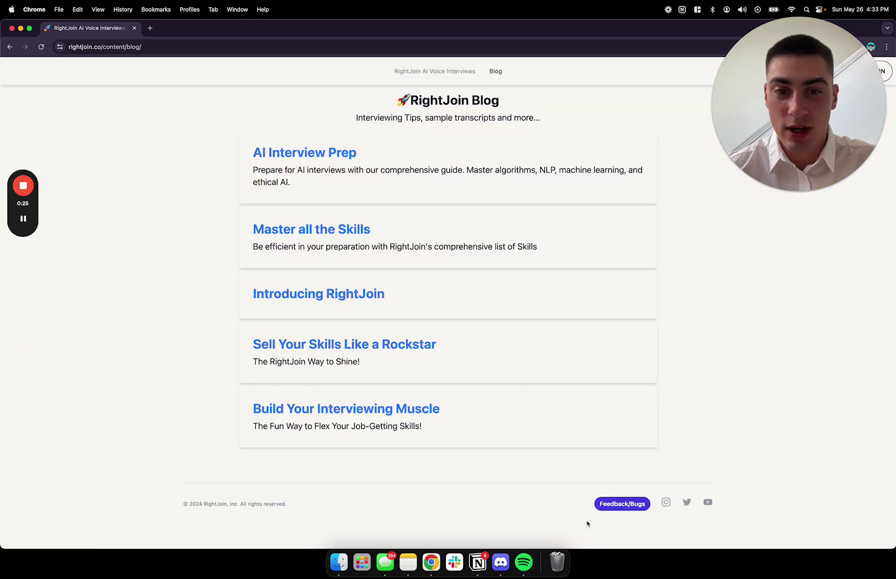
{"action": "left_click", "coordinate": [421, 75]}
{"action": "left_click", "coordinate": [154, 46]}
{"action": "key", "text": "super+c"}
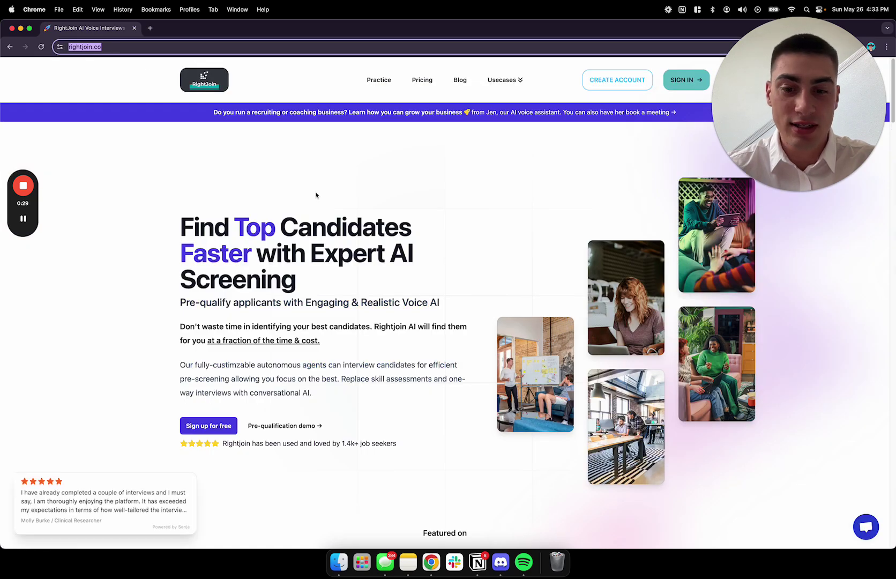
Step: Run a Semrush domain lookup for rightjoin.co, then close the tab at the daily-limit prompt
{"action": "key", "text": "super+t"}
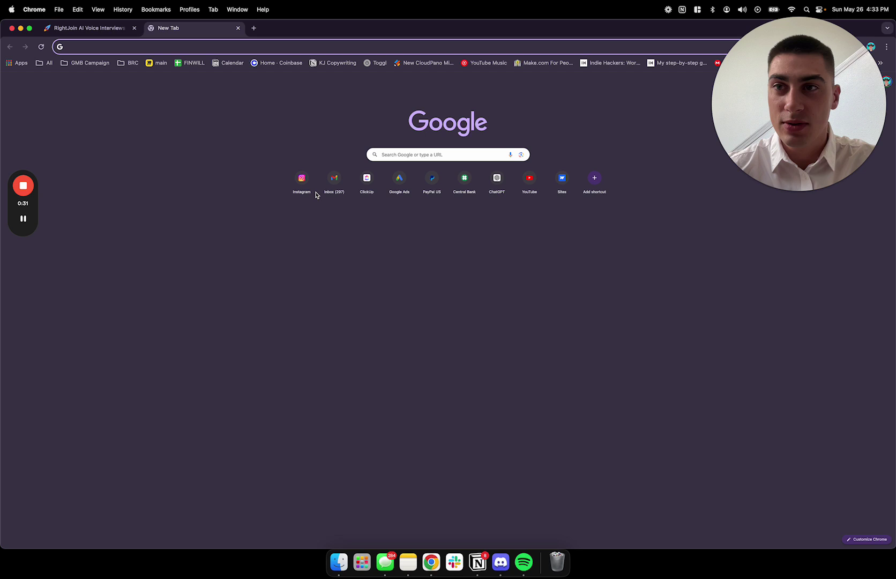
{"action": "type", "text": "sem"}
{"action": "key", "text": "Return"}
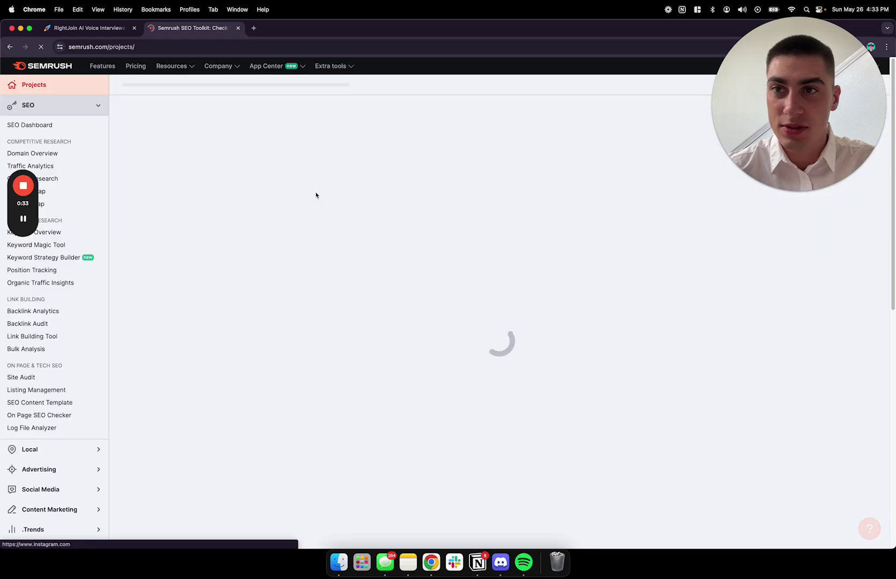
{"action": "left_click", "coordinate": [225, 85]}
{"action": "key", "text": "super+v"}
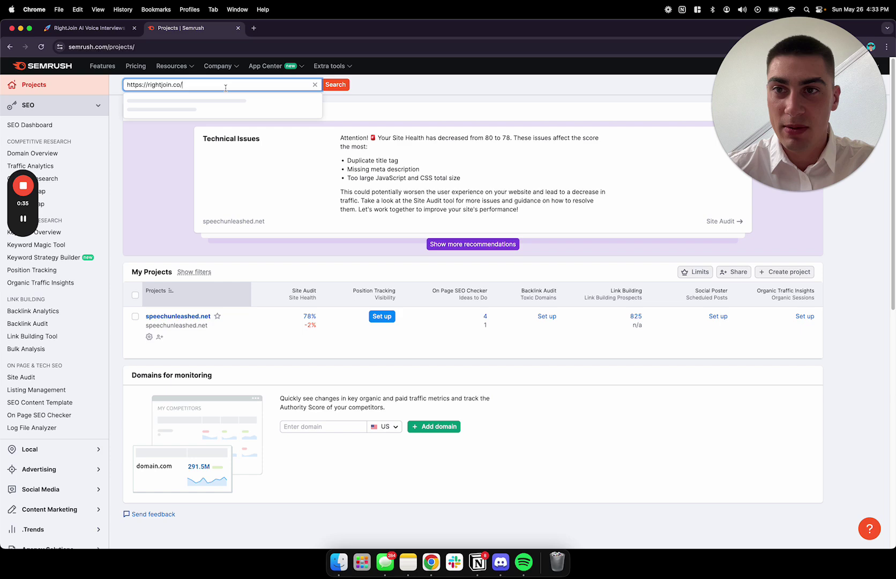
{"action": "key", "text": "Return"}
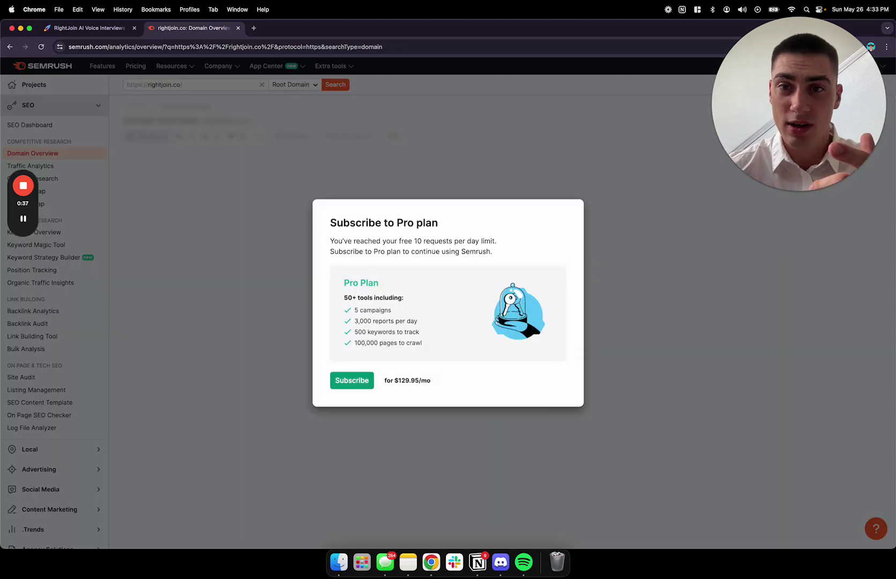
{"action": "key", "text": "super+w"}
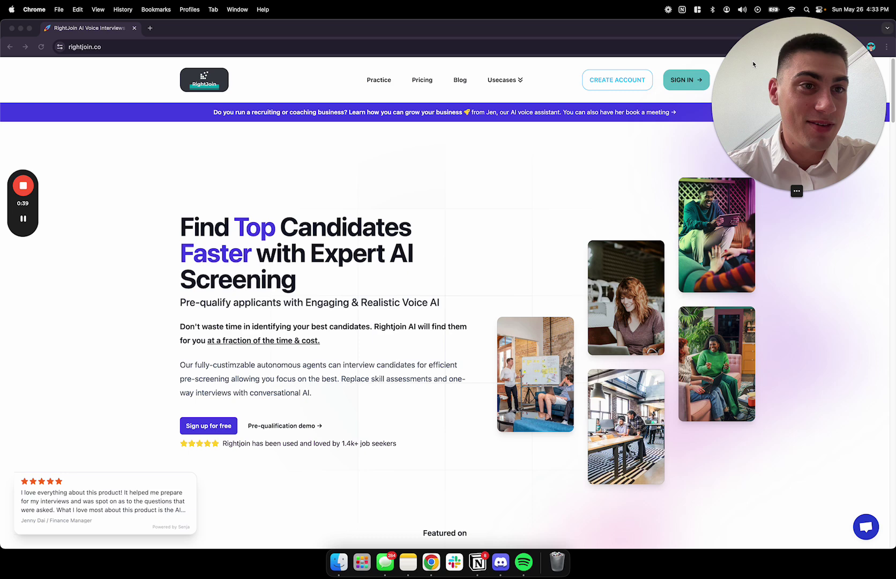
Step: Switch Chrome to a different browser profile
{"action": "left_click", "coordinate": [870, 47]}
{"action": "left_click", "coordinate": [843, 56]}
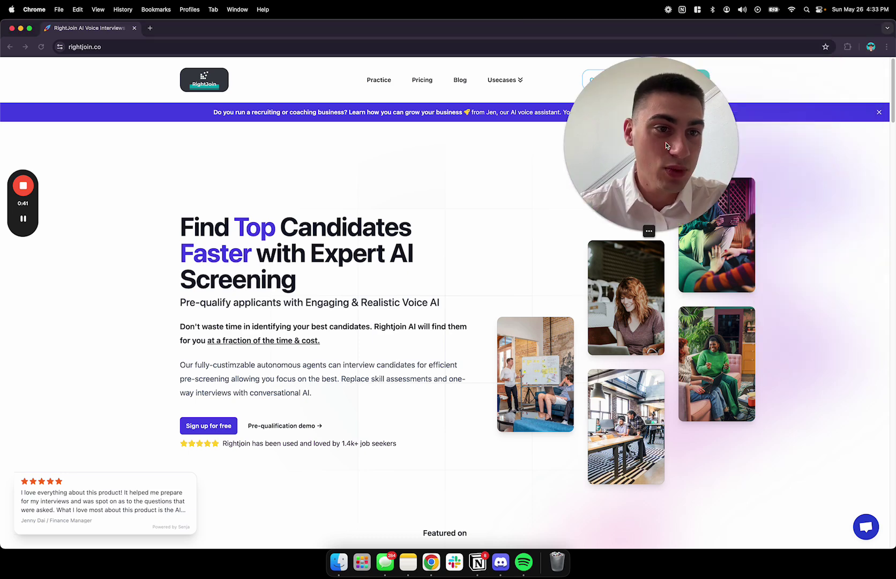
{"action": "left_click", "coordinate": [870, 47]}
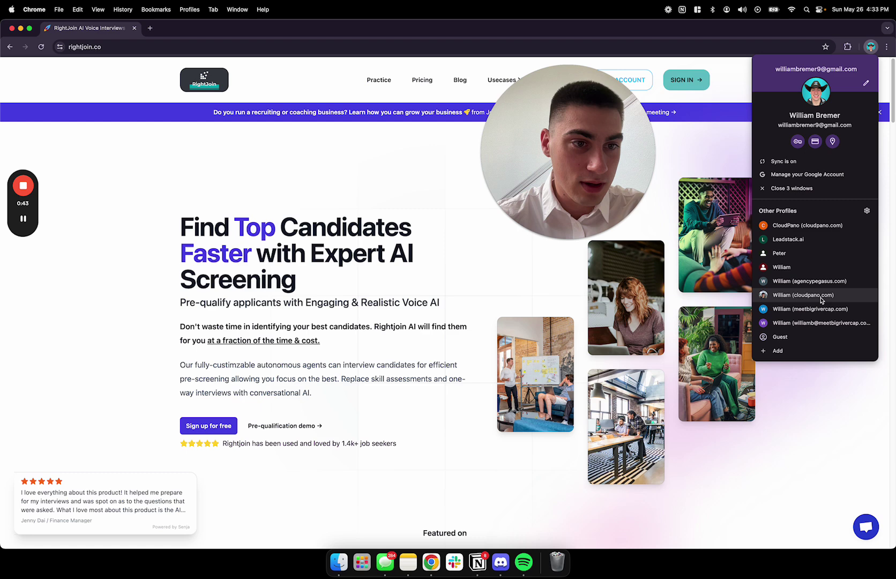
{"action": "left_click", "coordinate": [811, 280]}
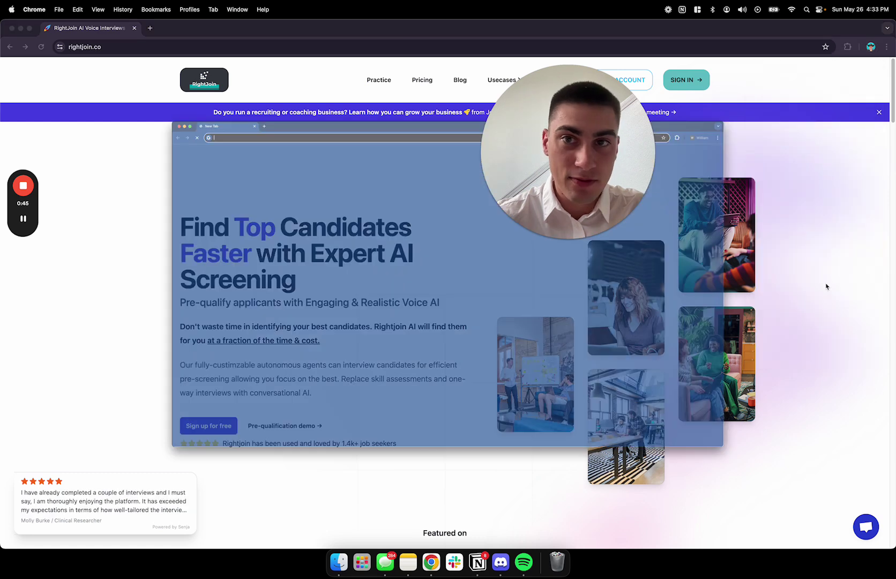
Step: Load Semrush and run a domain overview for the pasted rightjoin.co address
{"action": "type", "text": "sem"}
{"action": "key", "text": "Return"}
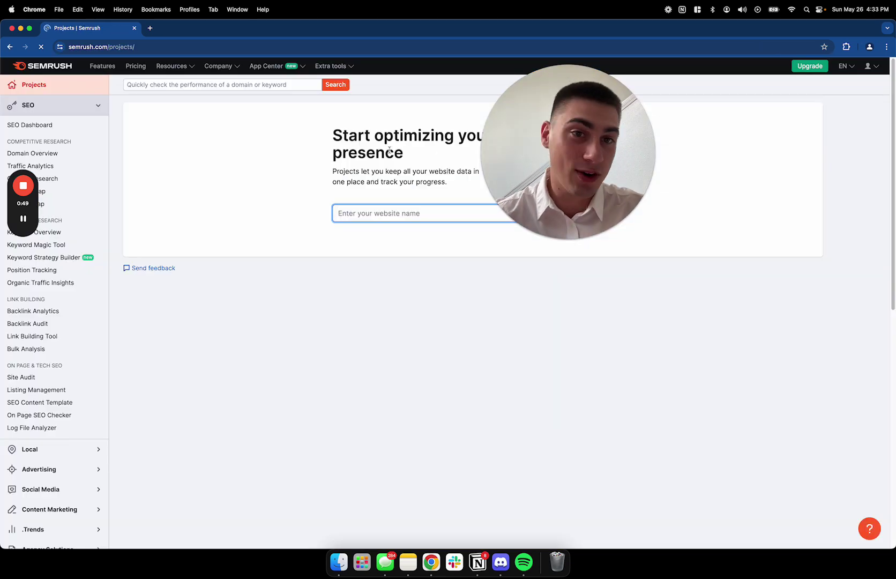
{"action": "left_click", "coordinate": [222, 85]}
{"action": "key", "text": "super+v"}
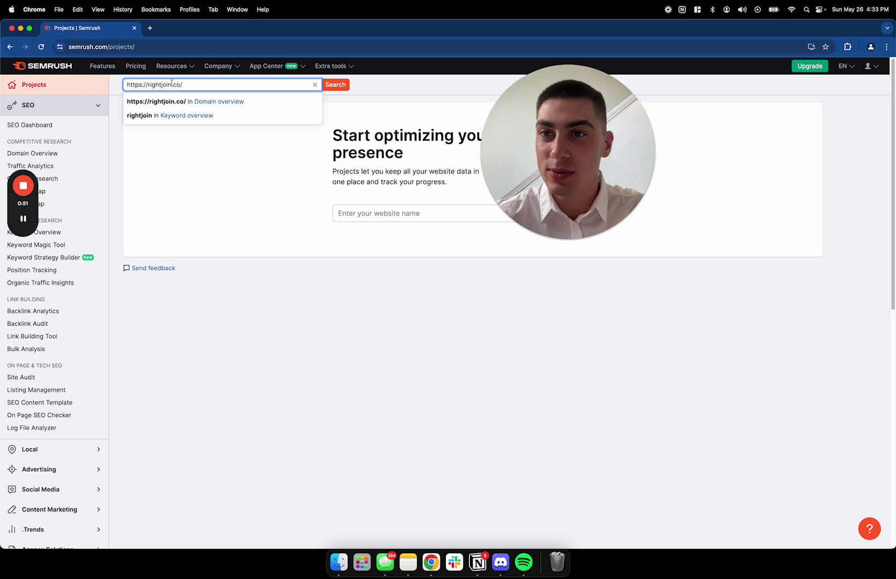
{"action": "key", "text": "Return"}
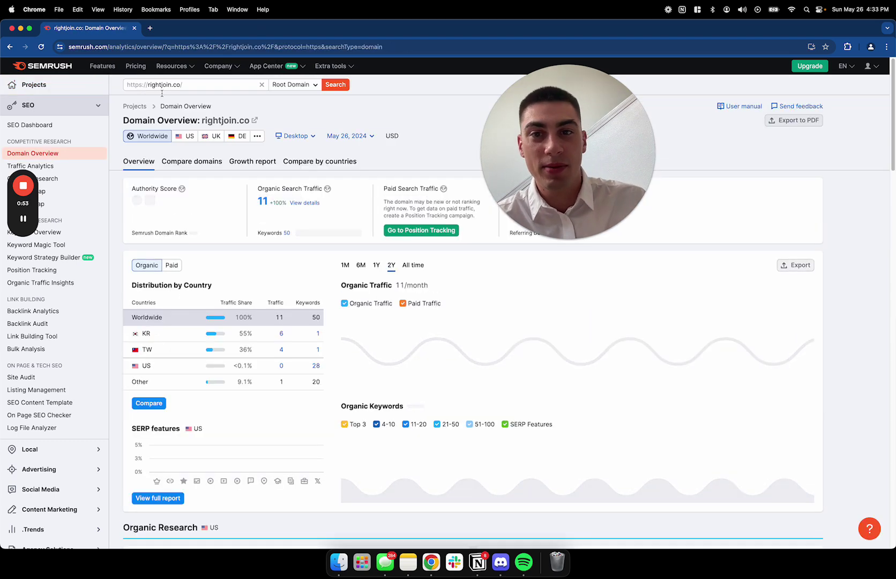
Step: Scroll past Authority Score 14 and 6.9K backlinks down to the 28 top organic keywords
{"action": "left_click_drag", "start_coordinate": [599, 125], "coordinate": [797, 97]}
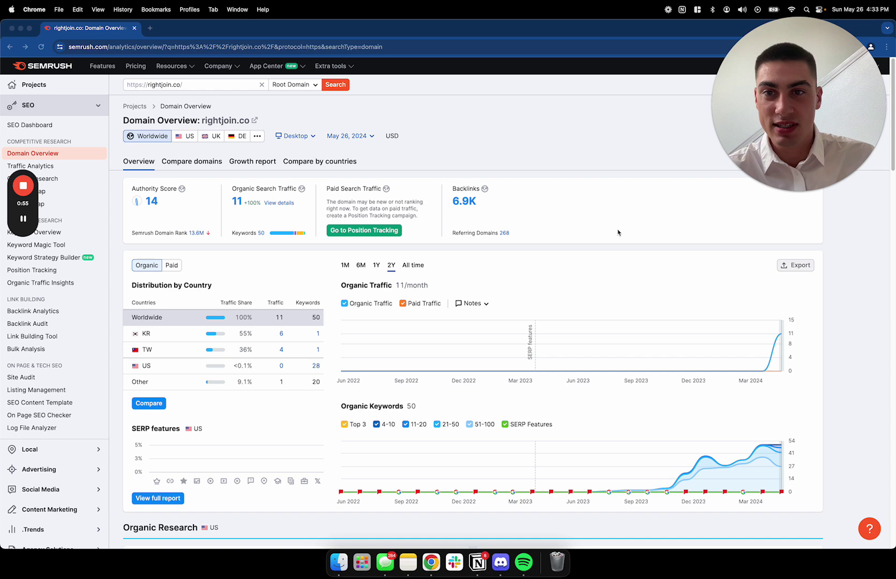
{"action": "scroll", "coordinate": [557, 249], "scroll_direction": "down", "scroll_amount": 1}
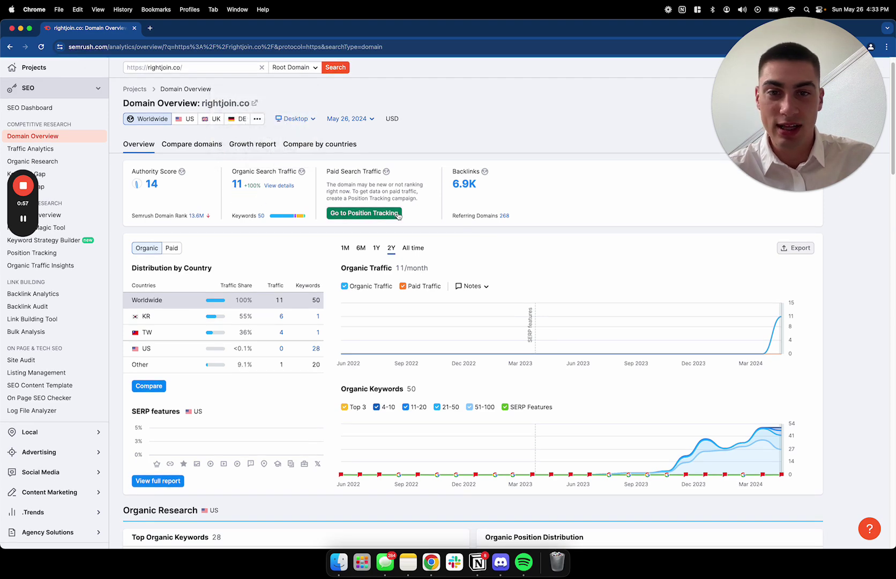
{"action": "scroll", "coordinate": [398, 216], "scroll_direction": "down", "scroll_amount": 3}
{"action": "mouse_move", "coordinate": [768, 391]}
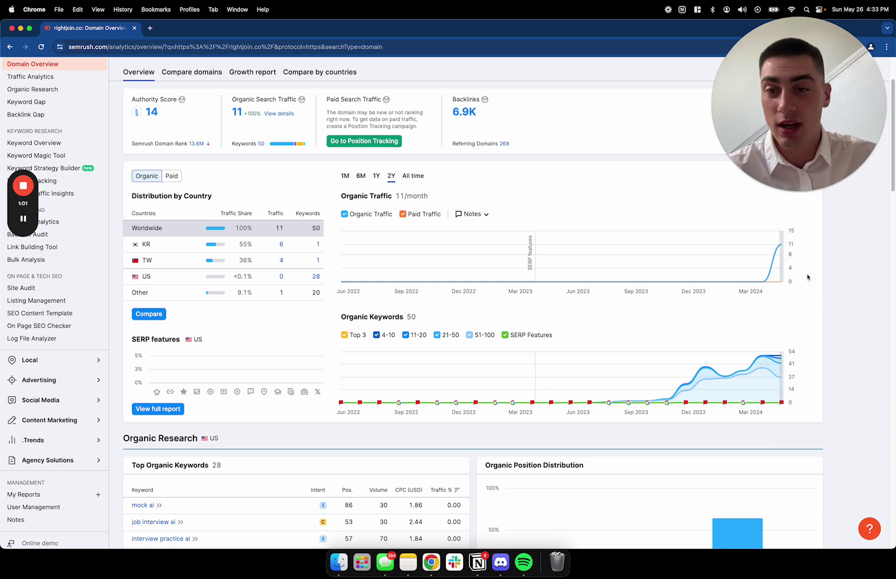
{"action": "scroll", "coordinate": [552, 236], "scroll_direction": "down", "scroll_amount": 3}
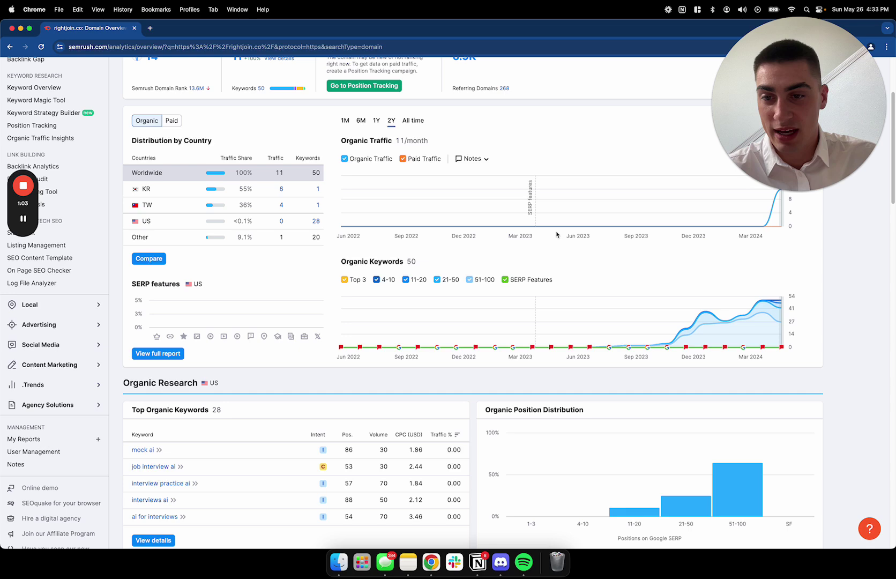
{"action": "scroll", "coordinate": [556, 234], "scroll_direction": "down", "scroll_amount": 6}
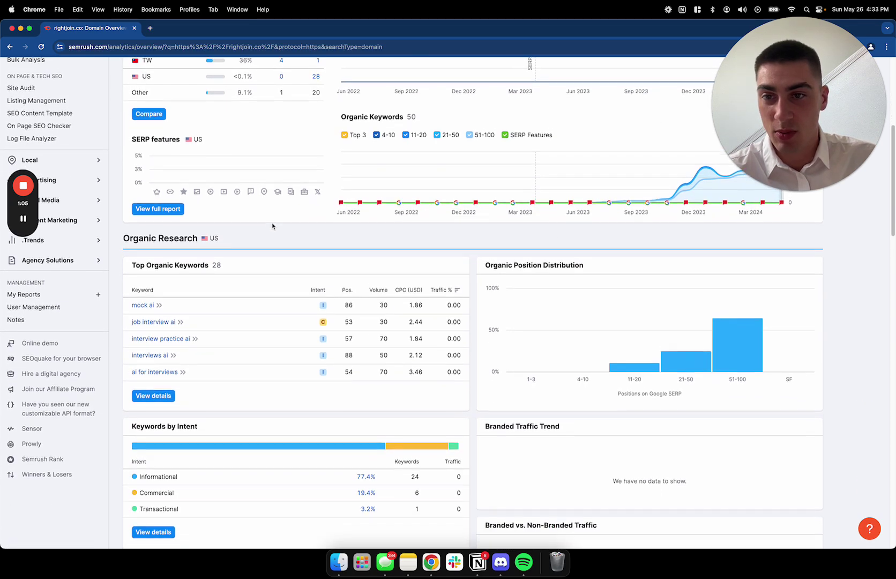
{"action": "scroll", "coordinate": [272, 225], "scroll_direction": "down", "scroll_amount": 1}
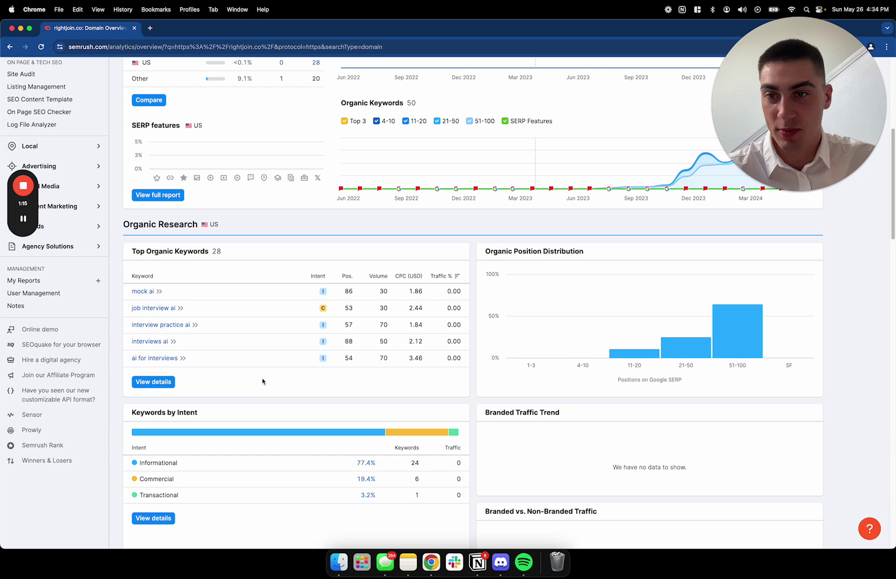
Step: Show all 28 rightjoin.co organic positions, dismissing the Pro prompt triggered by sorting by Volume
{"action": "left_click", "coordinate": [149, 382]}
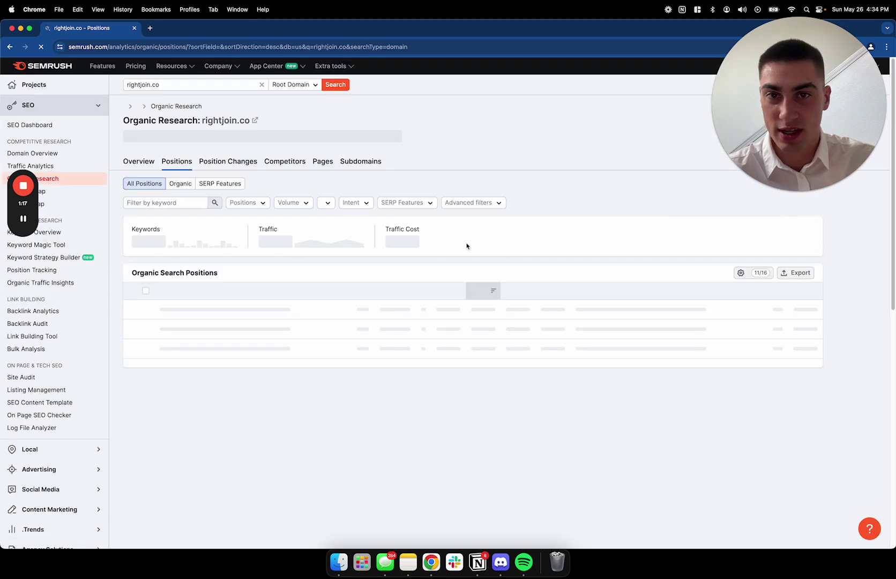
{"action": "scroll", "coordinate": [475, 254], "scroll_direction": "down", "scroll_amount": 3}
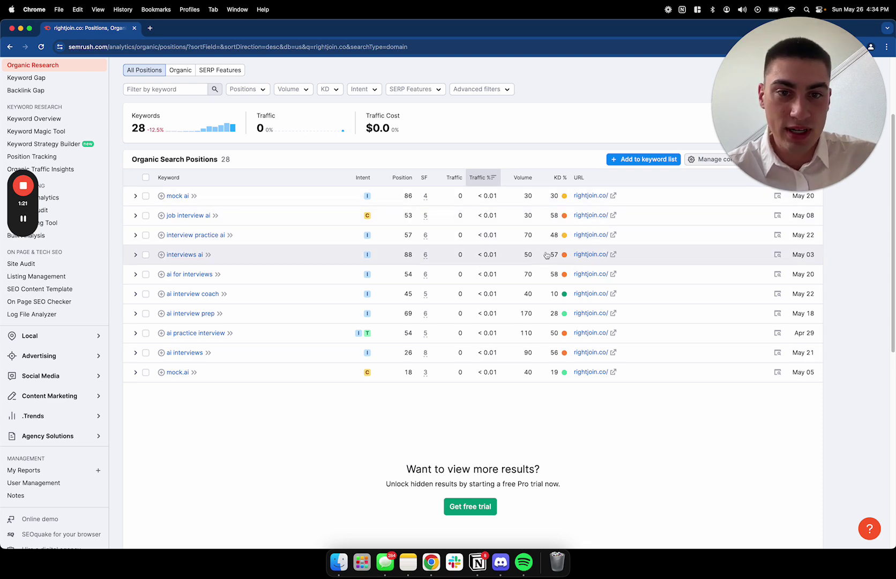
{"action": "left_click", "coordinate": [529, 178]}
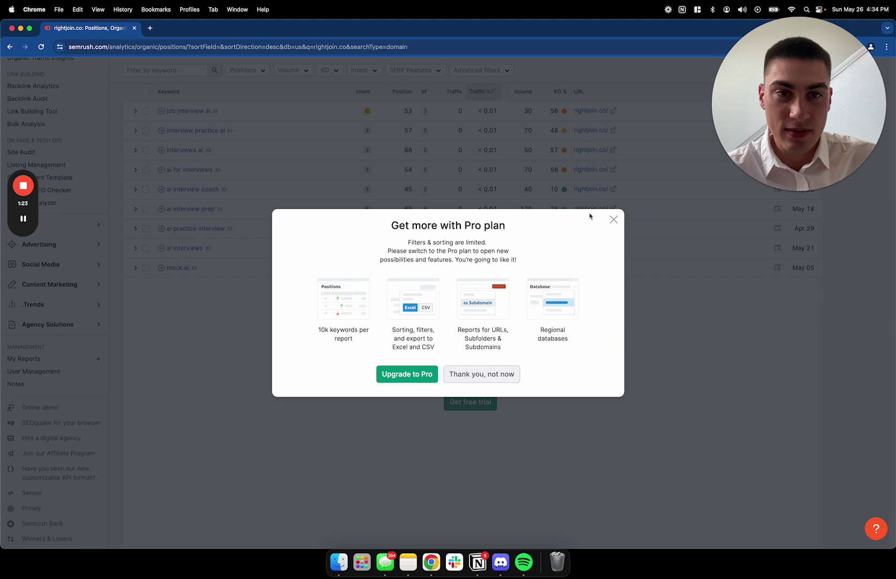
{"action": "left_click", "coordinate": [613, 219]}
{"action": "scroll", "coordinate": [600, 231], "scroll_direction": "up", "scroll_amount": 3}
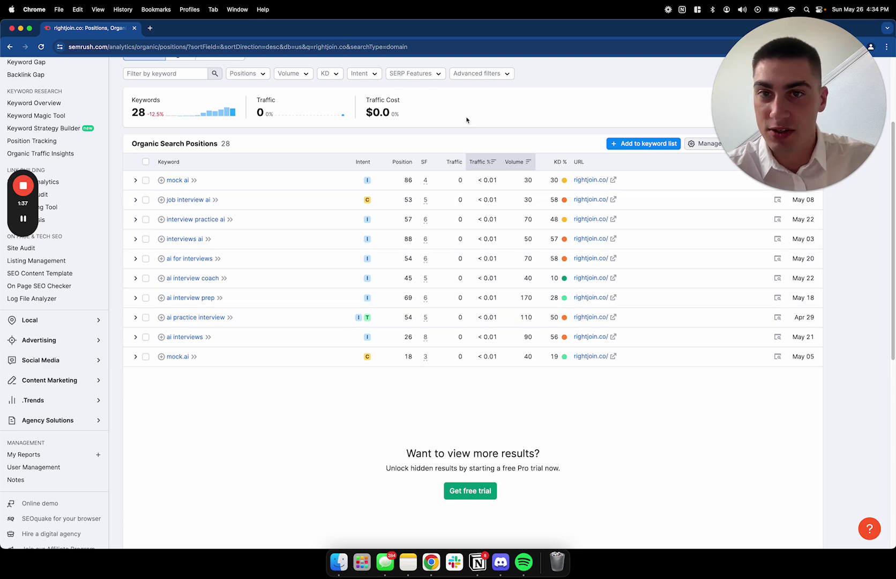
Step: Search Google for 'ai interview prep' in a new tab
{"action": "key", "text": "super+t"}
{"action": "type", "text": "inter"}
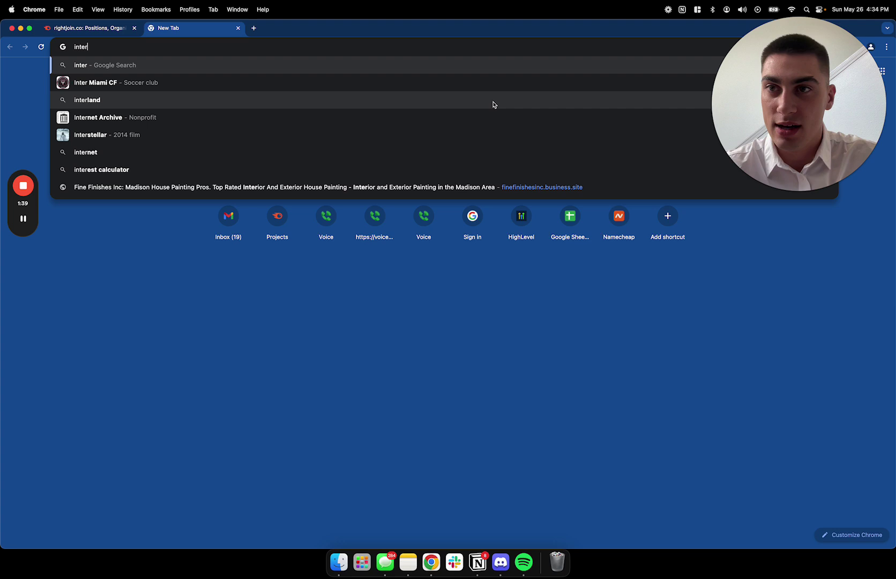
{"action": "type", "text": "view prep"}
{"action": "key", "text": "super+a"}
{"action": "type", "text": "ai "}
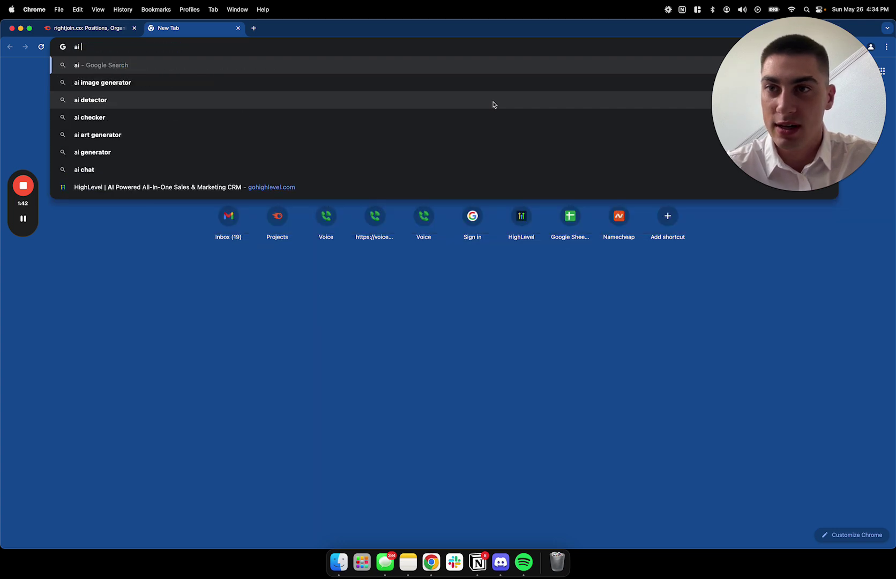
{"action": "type", "text": "interview prep"}
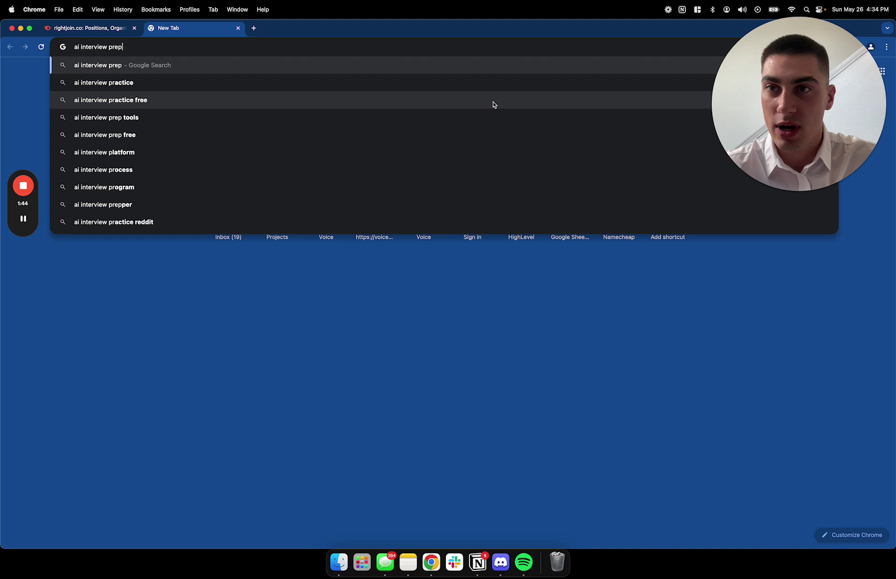
{"action": "key", "text": "Return"}
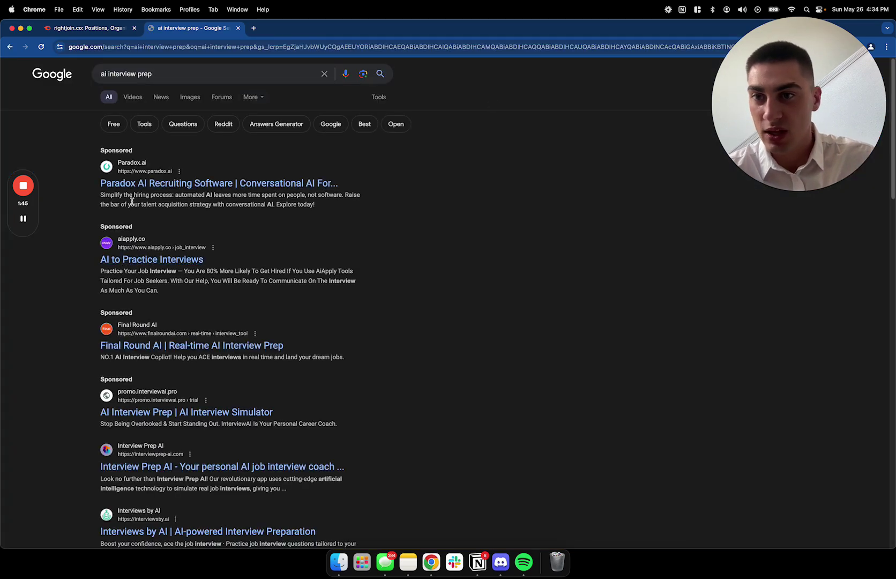
Step: Scroll the results and bring up the link menu on the Interview Prep AI result
{"action": "scroll", "coordinate": [148, 370], "scroll_direction": "down", "scroll_amount": 3}
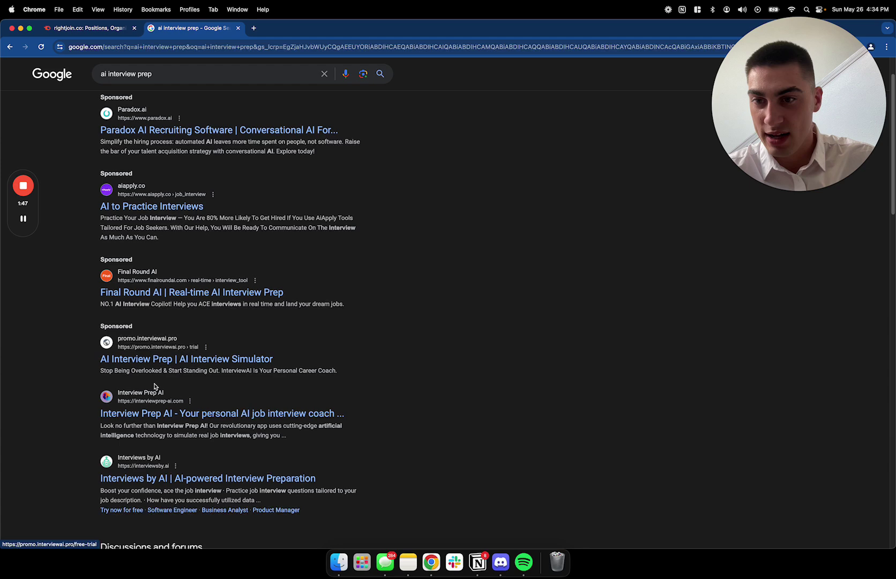
{"action": "scroll", "coordinate": [150, 391], "scroll_direction": "down", "scroll_amount": 1}
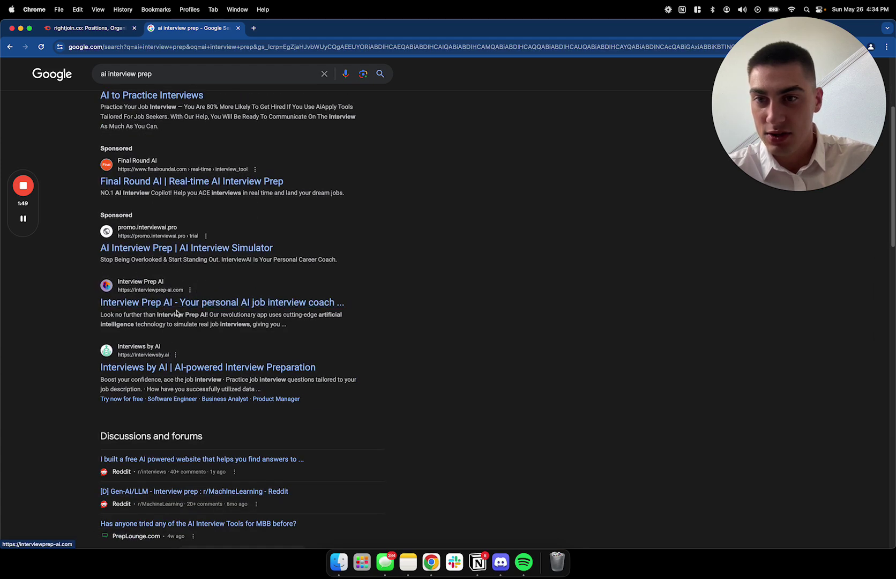
{"action": "scroll", "coordinate": [161, 305], "scroll_direction": "up", "scroll_amount": 2}
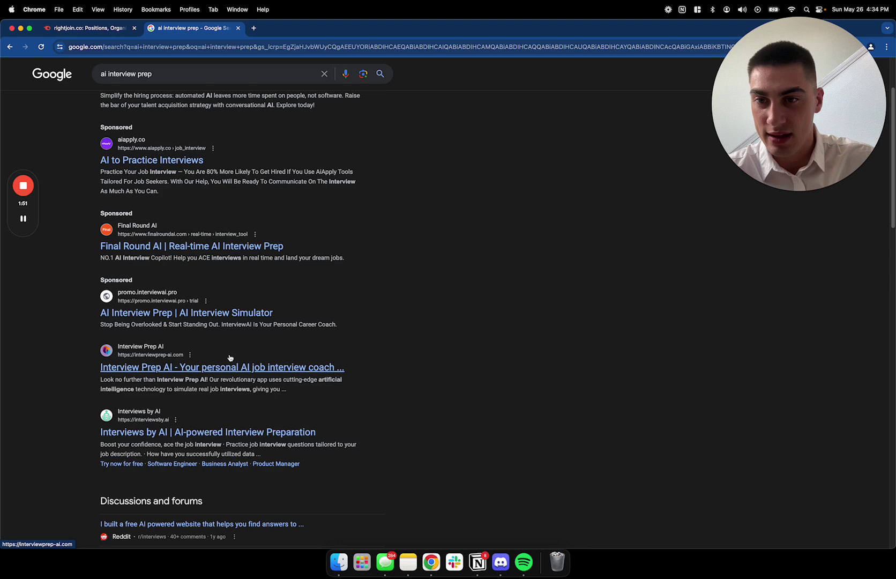
{"action": "scroll", "coordinate": [230, 356], "scroll_direction": "down", "scroll_amount": 2}
{"action": "right_click", "coordinate": [217, 247]}
Step: Open the Interview Prep AI site in a new tab and view its homepage headline
{"action": "left_click", "coordinate": [249, 251]}
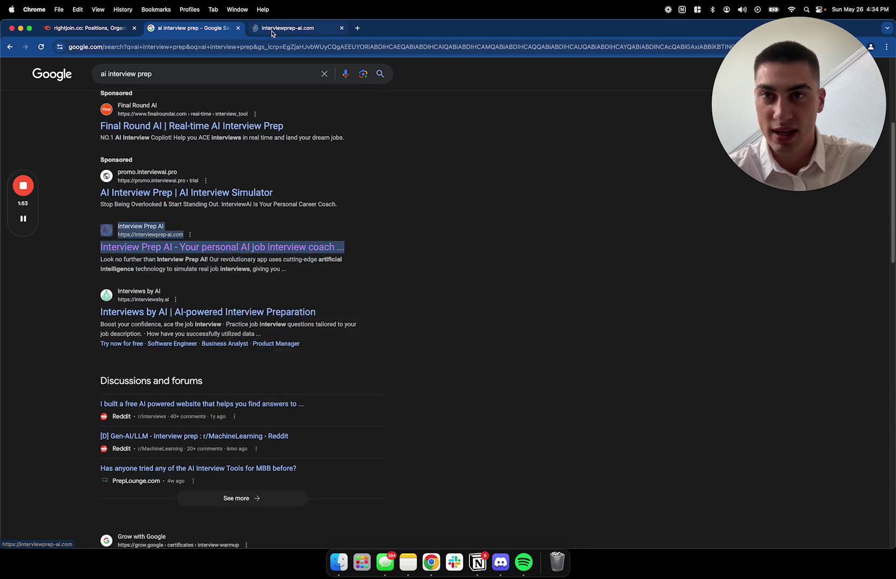
{"action": "left_click", "coordinate": [294, 28]}
{"action": "scroll", "coordinate": [542, 266], "scroll_direction": "down", "scroll_amount": 5}
{"action": "scroll", "coordinate": [670, 373], "scroll_direction": "up", "scroll_amount": 5}
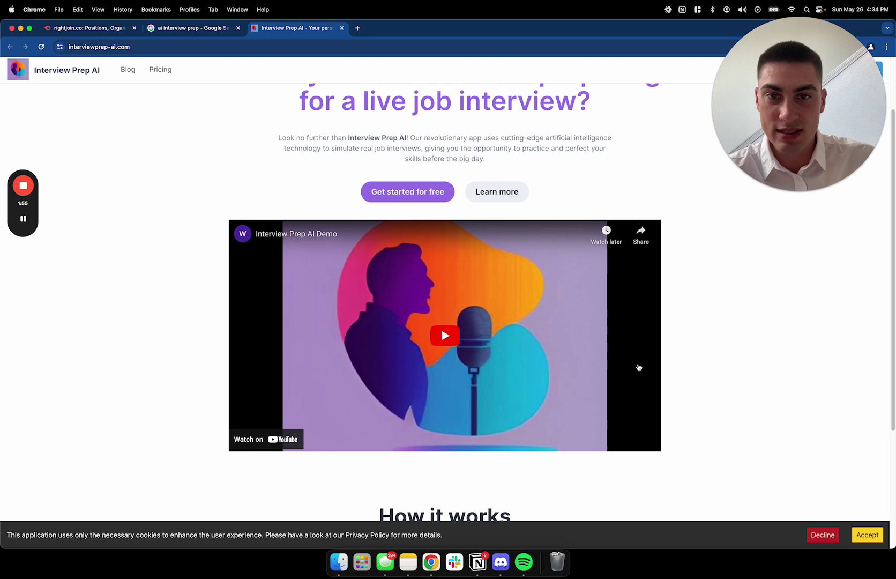
{"action": "scroll", "coordinate": [646, 361], "scroll_direction": "down", "scroll_amount": 5}
{"action": "scroll", "coordinate": [636, 360], "scroll_direction": "up", "scroll_amount": 5}
Step: Scroll through the demo video and the four-step How it works section
{"action": "scroll", "coordinate": [634, 358], "scroll_direction": "down", "scroll_amount": 5}
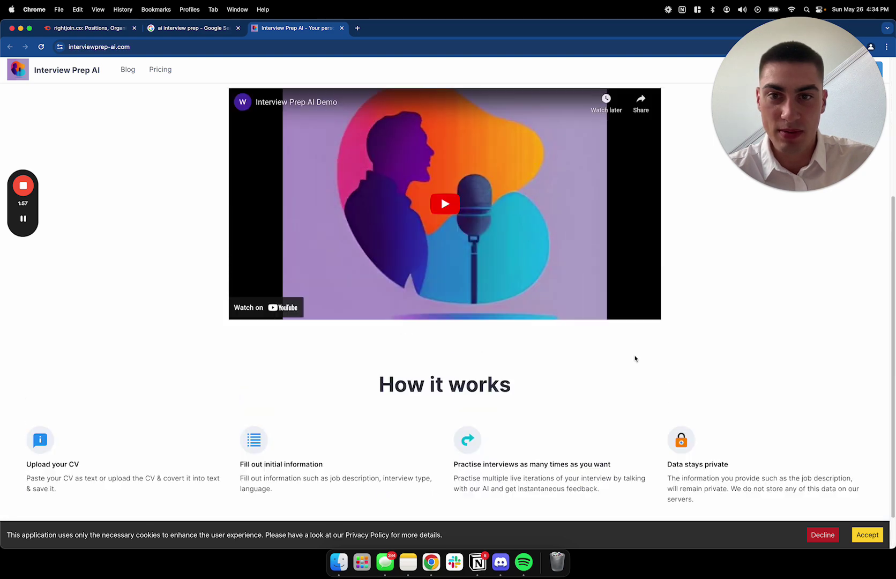
{"action": "scroll", "coordinate": [637, 346], "scroll_direction": "up", "scroll_amount": 5}
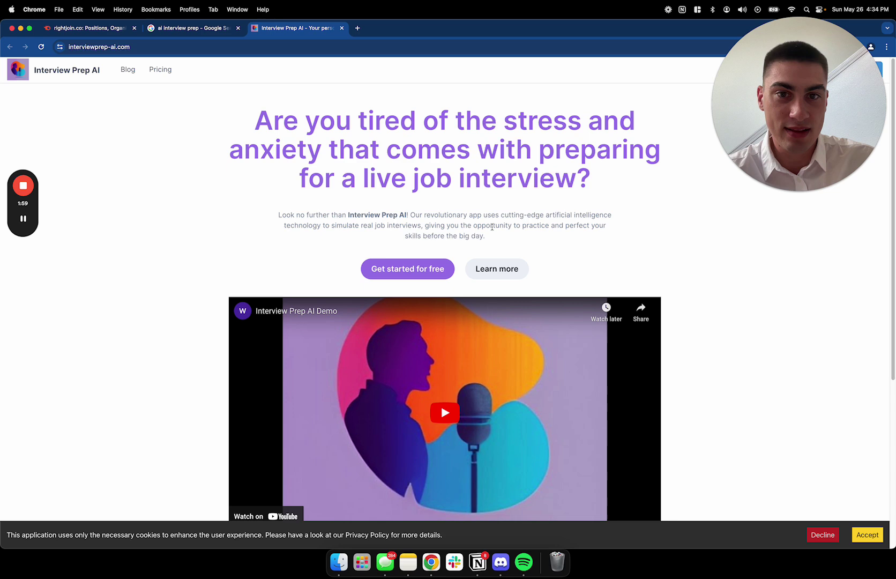
{"action": "scroll", "coordinate": [560, 276], "scroll_direction": "down", "scroll_amount": 5}
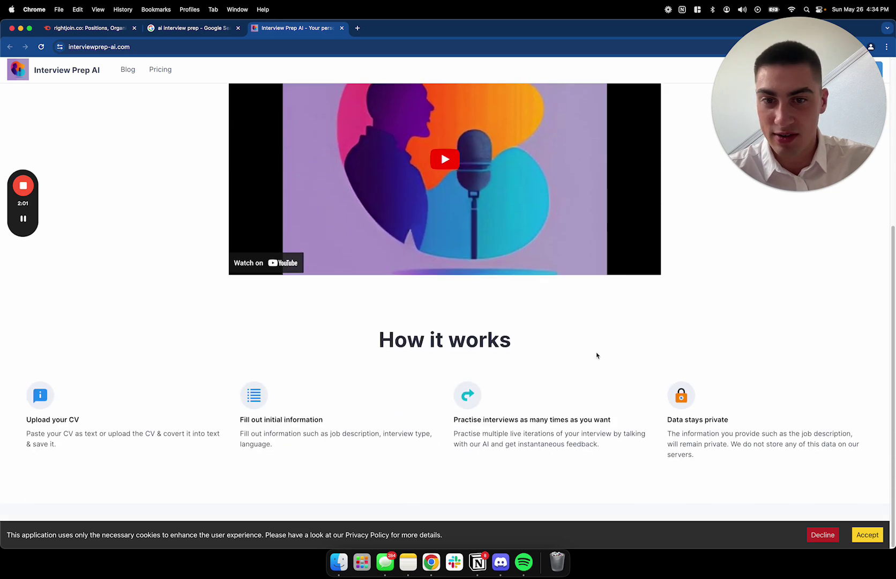
{"action": "left_click_drag", "start_coordinate": [378, 338], "coordinate": [573, 389]}
{"action": "left_click", "coordinate": [724, 432]}
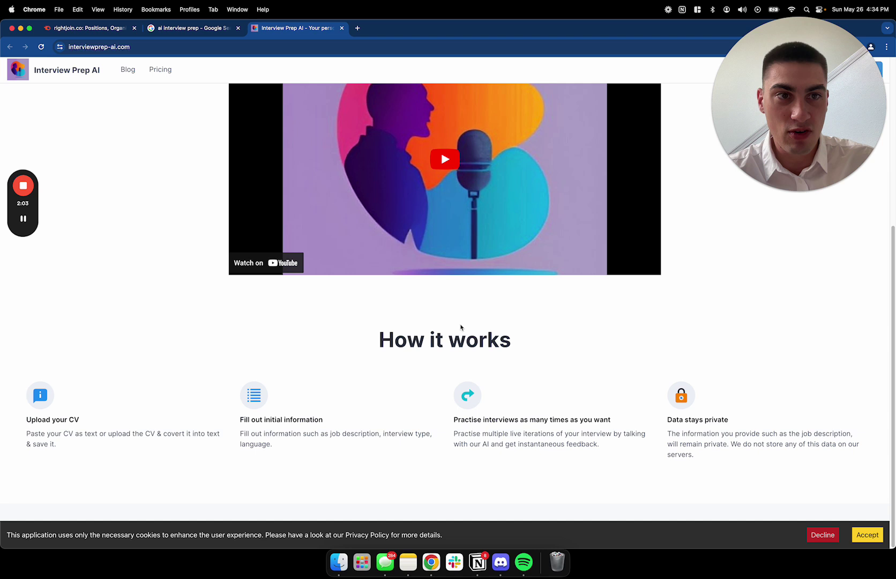
{"action": "scroll", "coordinate": [454, 325], "scroll_direction": "up", "scroll_amount": 1}
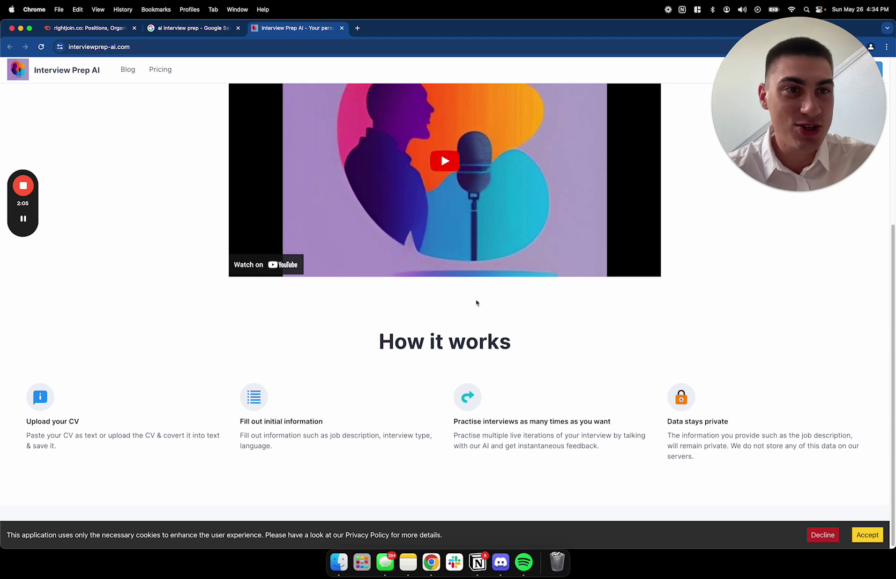
Step: Return to the rightjoin.co Semrush positions report and read the KD % difficulty tooltips
{"action": "left_click", "coordinate": [193, 28]}
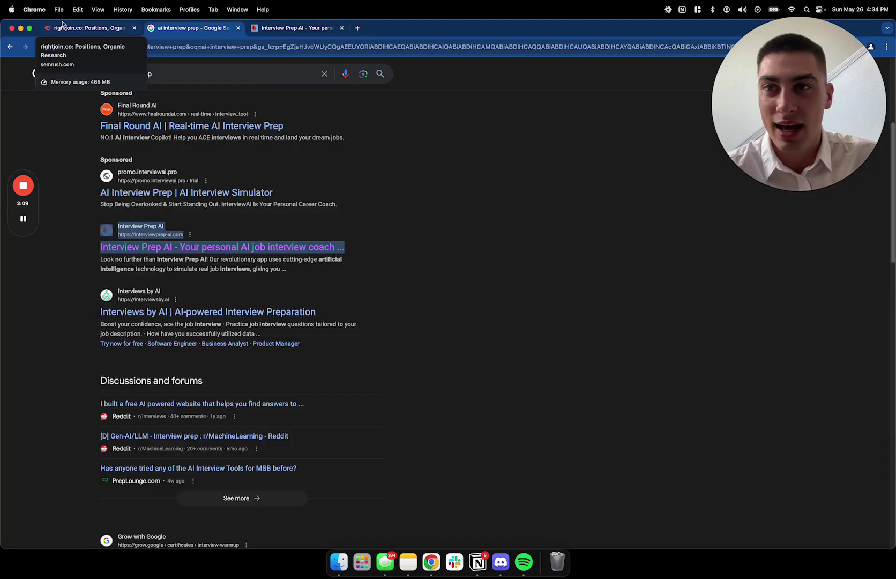
{"action": "left_click", "coordinate": [88, 28]}
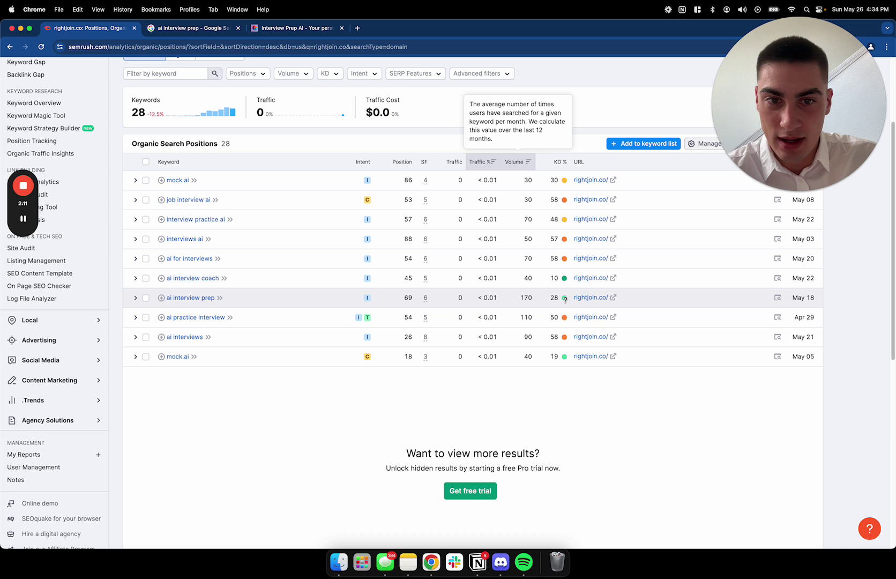
{"action": "mouse_move", "coordinate": [564, 299]}
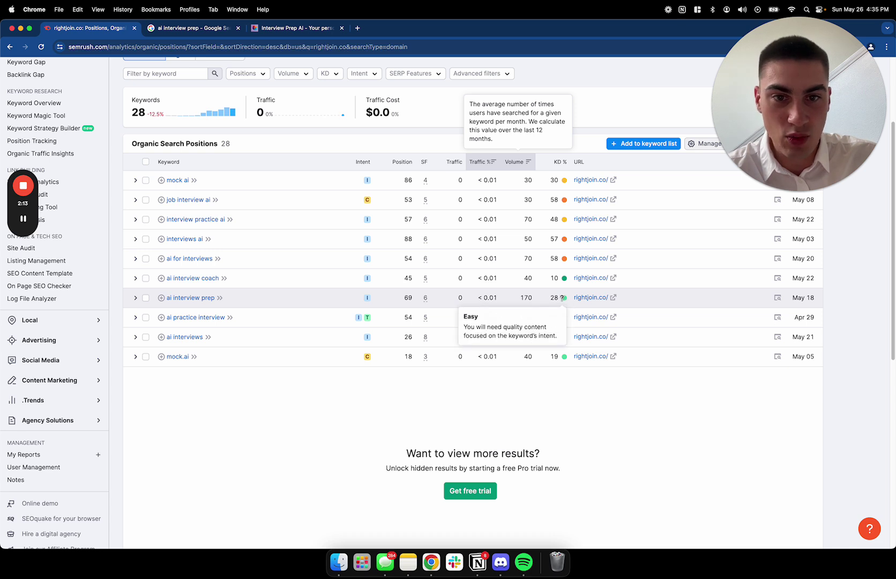
{"action": "mouse_move", "coordinate": [563, 167]}
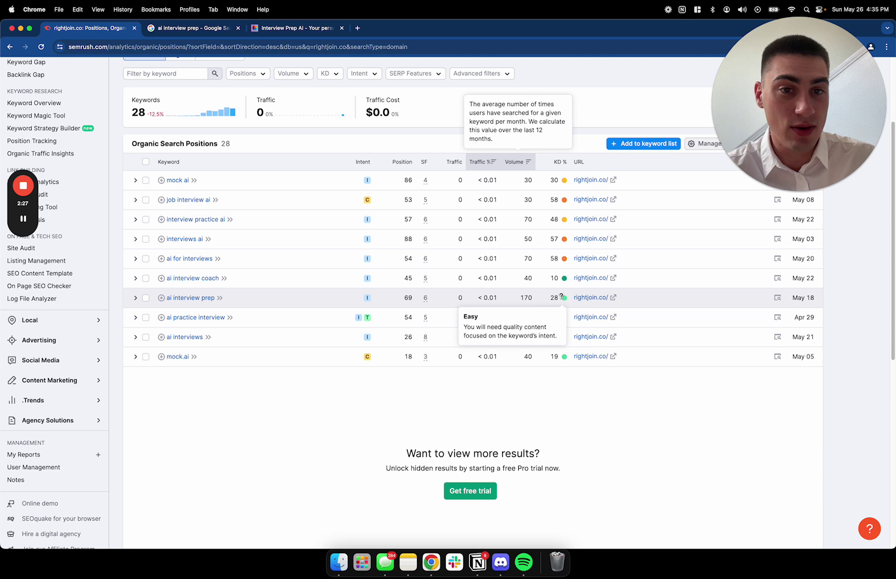
{"action": "mouse_move", "coordinate": [555, 277]}
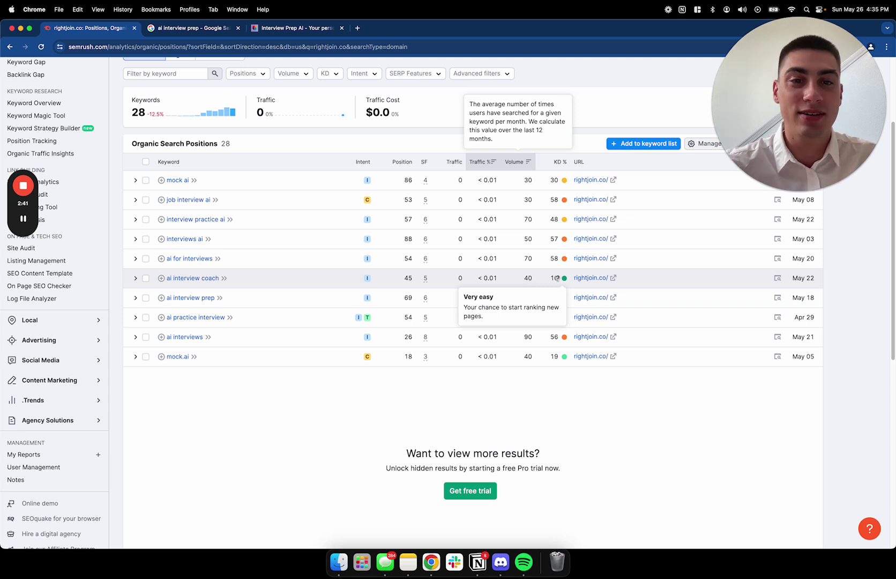
{"action": "right_click", "coordinate": [581, 388]}
{"action": "left_click", "coordinate": [535, 386]}
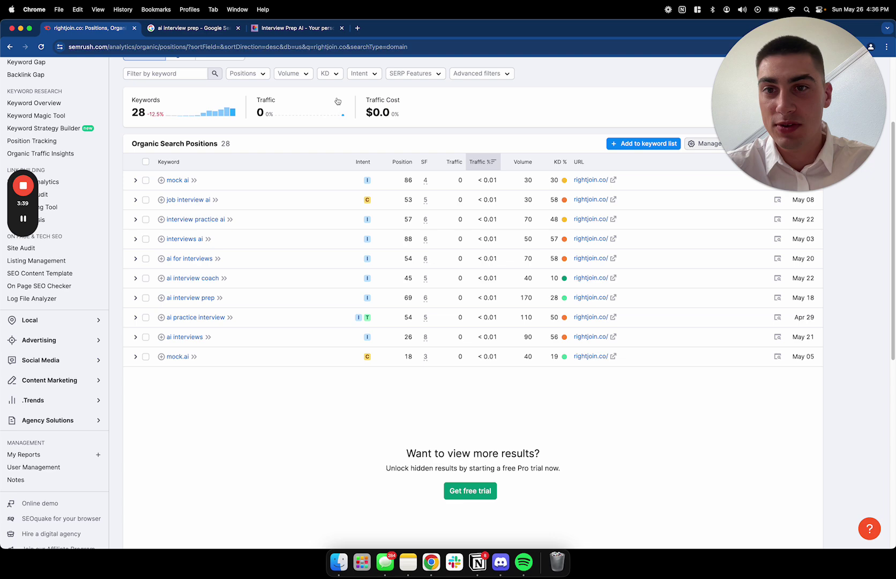
Step: Minimize Semrush, load tryjournalist.com in a new tab, and go to the Journalist AI dashboard
{"action": "left_click", "coordinate": [20, 28]}
{"action": "key", "text": "super+t"}
{"action": "type", "text": "journali"}
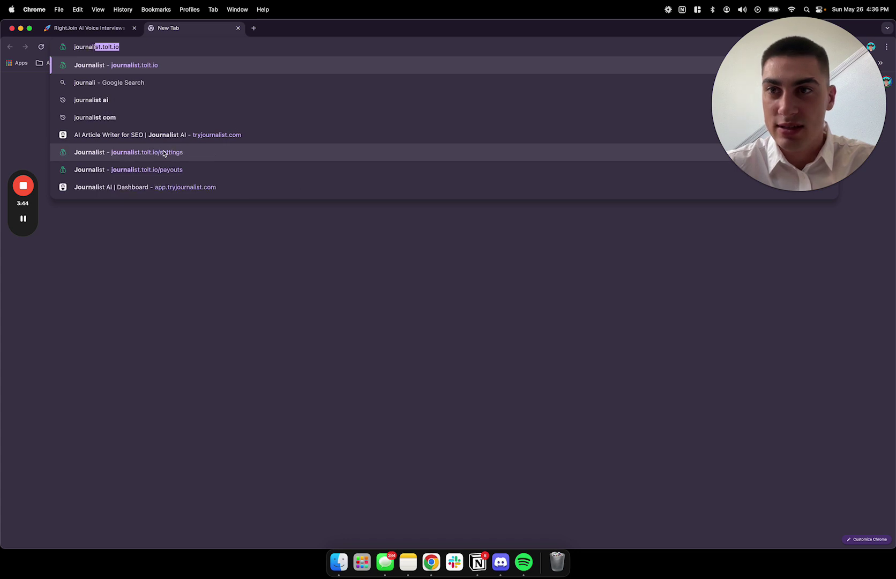
{"action": "key", "text": "super+a"}
{"action": "type", "text": "try"}
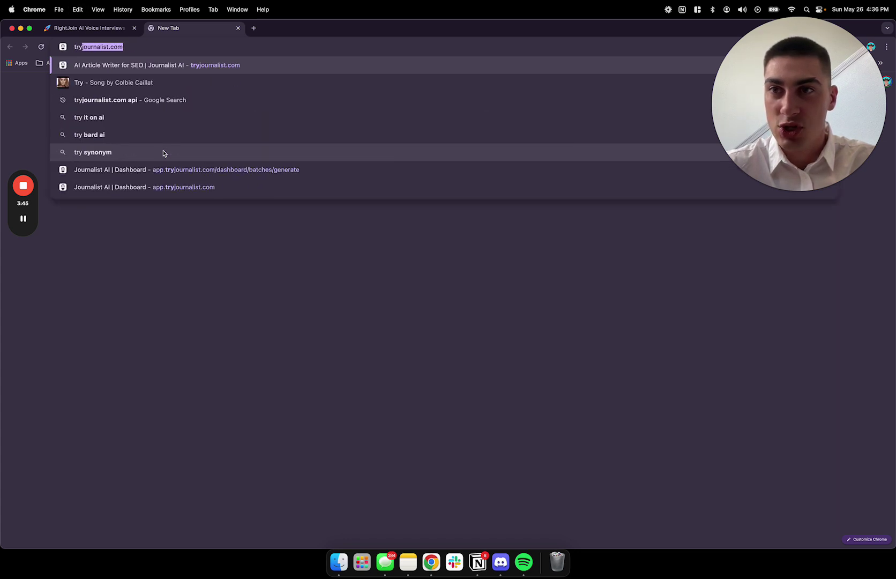
{"action": "key", "text": "Return"}
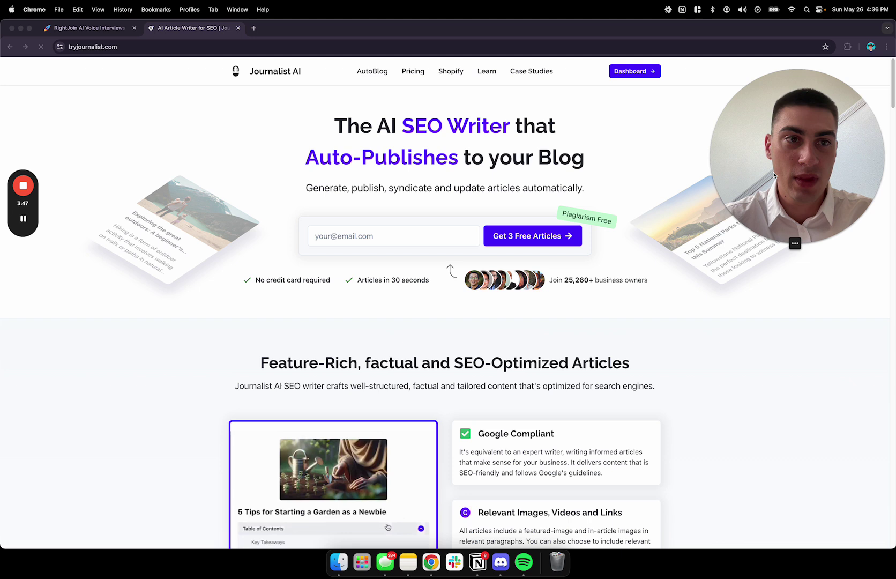
{"action": "left_click", "coordinate": [632, 72]}
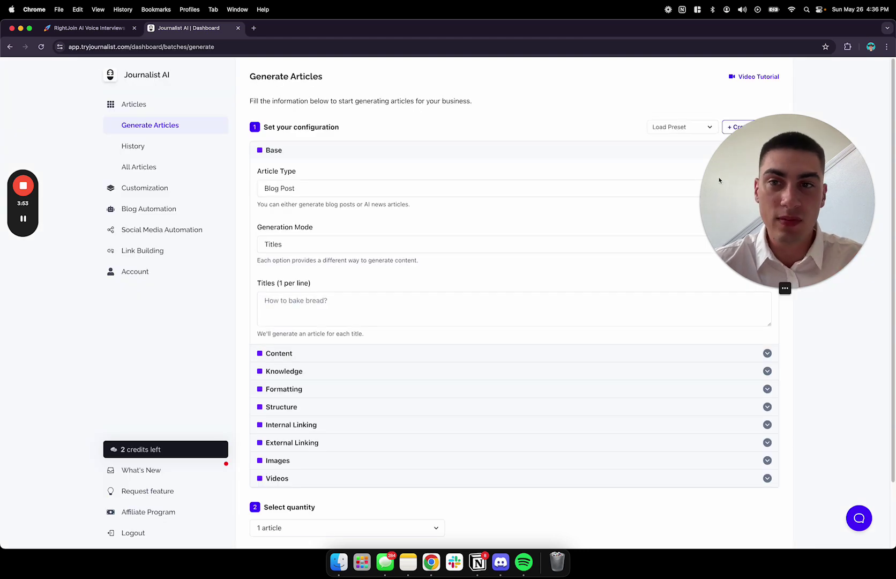
Step: Keep Blog Post as the article type and switch Generation Mode from Titles to Keywords
{"action": "left_click_drag", "start_coordinate": [749, 185], "coordinate": [52, 320]}
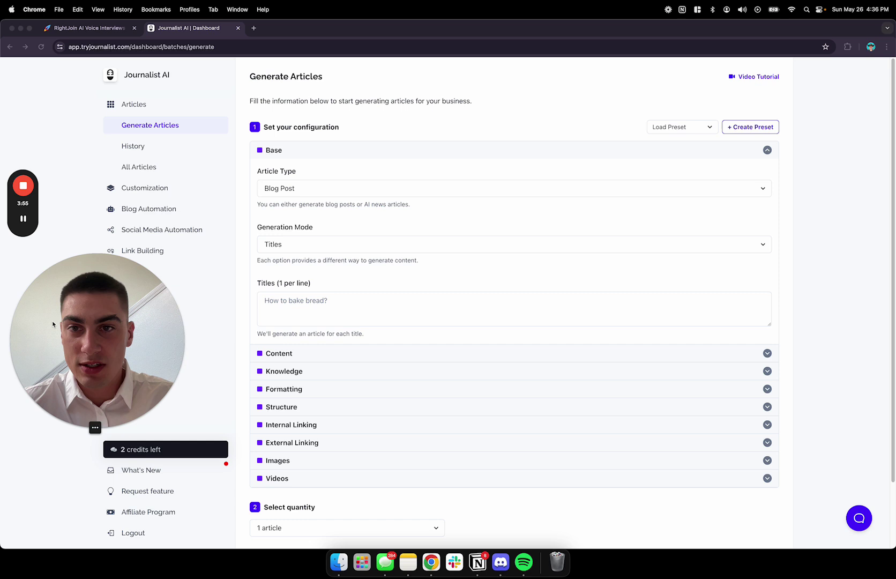
{"action": "left_click", "coordinate": [472, 173]}
{"action": "left_click", "coordinate": [431, 187]}
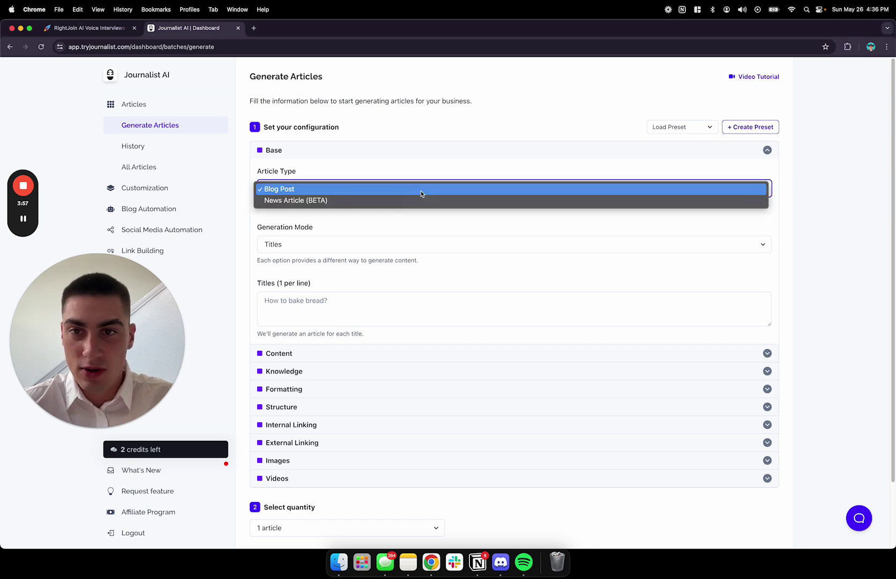
{"action": "left_click", "coordinate": [384, 188]}
{"action": "left_click", "coordinate": [325, 245]}
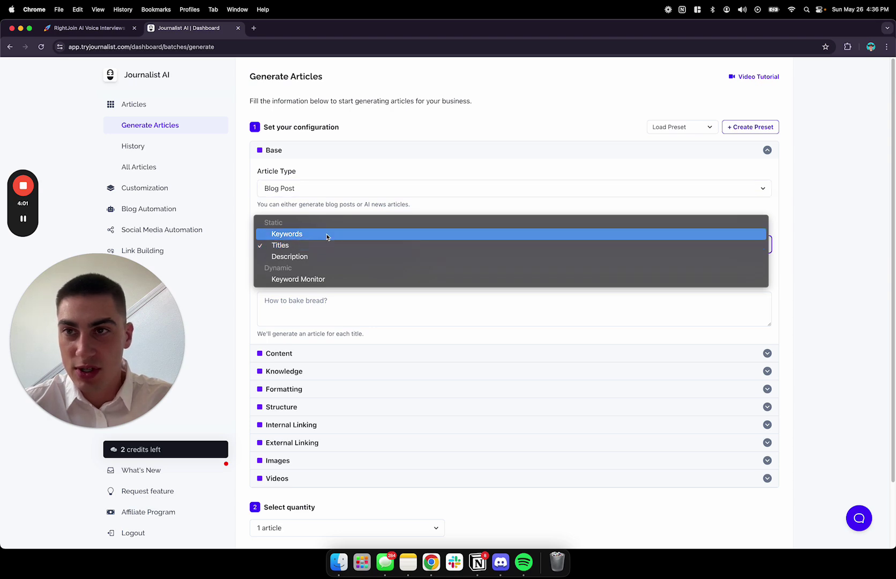
{"action": "left_click", "coordinate": [326, 234]}
{"action": "left_click_drag", "start_coordinate": [319, 27], "coordinate": [879, 42]}
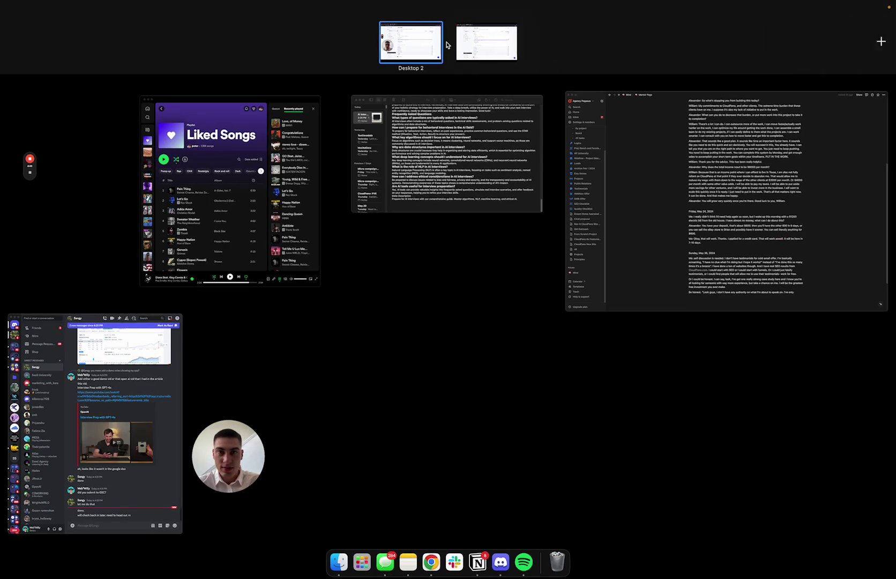
Step: Tile Journalist AI in the left half beside the rightjoin.co Semrush window via Mission Control
{"action": "left_click", "coordinate": [466, 43]}
{"action": "left_click", "coordinate": [453, 78]}
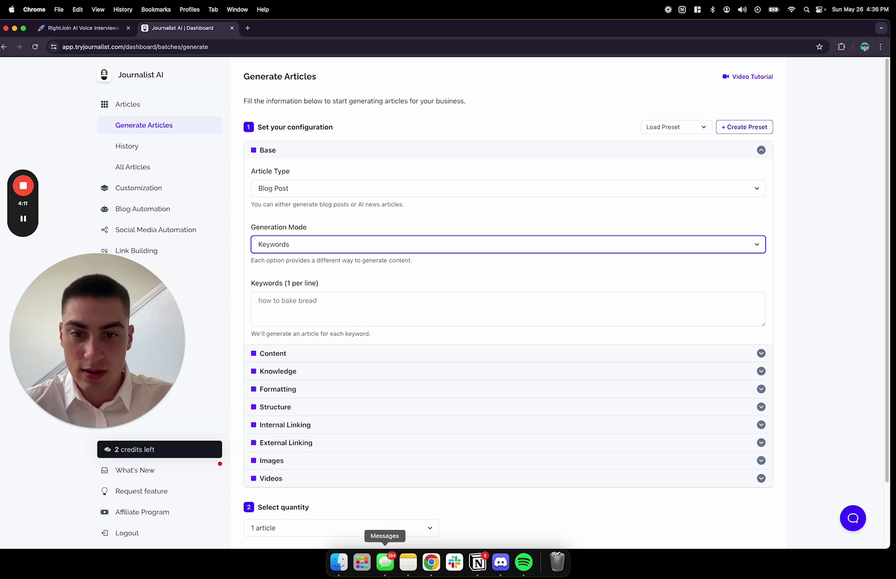
{"action": "right_click", "coordinate": [431, 562]}
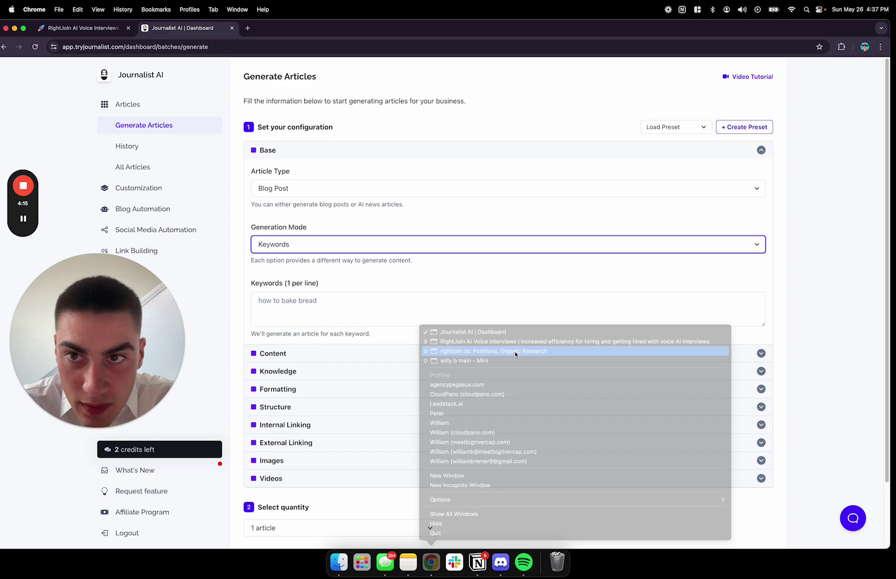
{"action": "left_click", "coordinate": [514, 351]}
{"action": "key", "text": "ctrl+Up"}
{"action": "left_click_drag", "start_coordinate": [390, 167], "coordinate": [455, 36]}
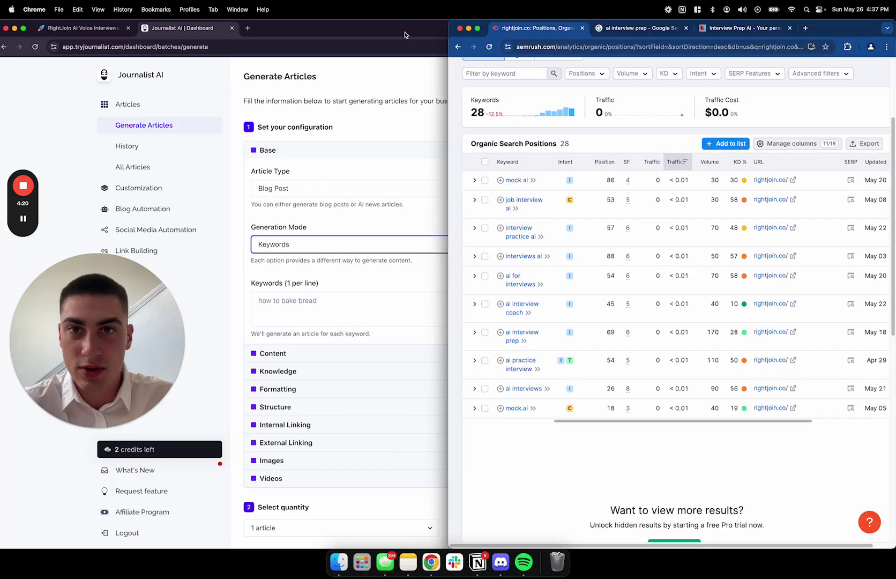
{"action": "left_click_drag", "start_coordinate": [130, 35], "coordinate": [132, 172]}
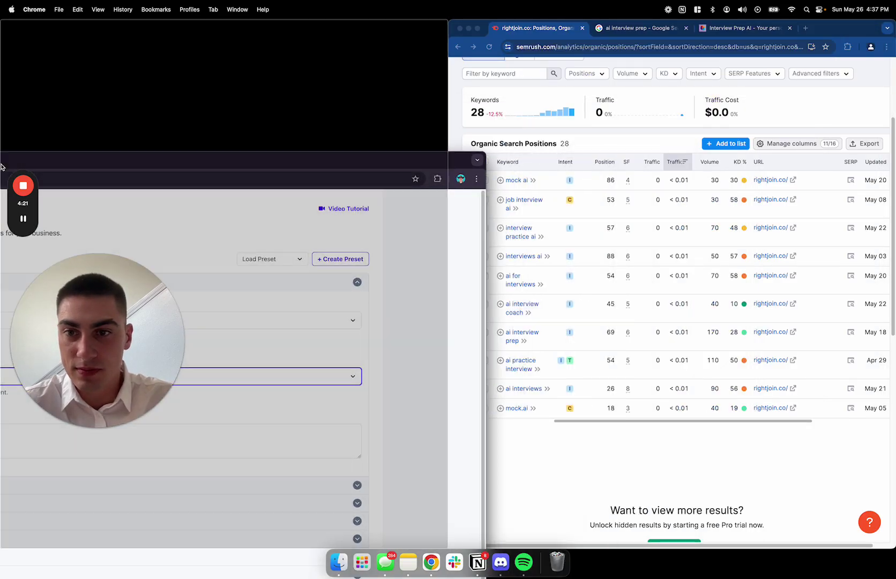
{"action": "left_click_drag", "start_coordinate": [96, 365], "coordinate": [457, 468]}
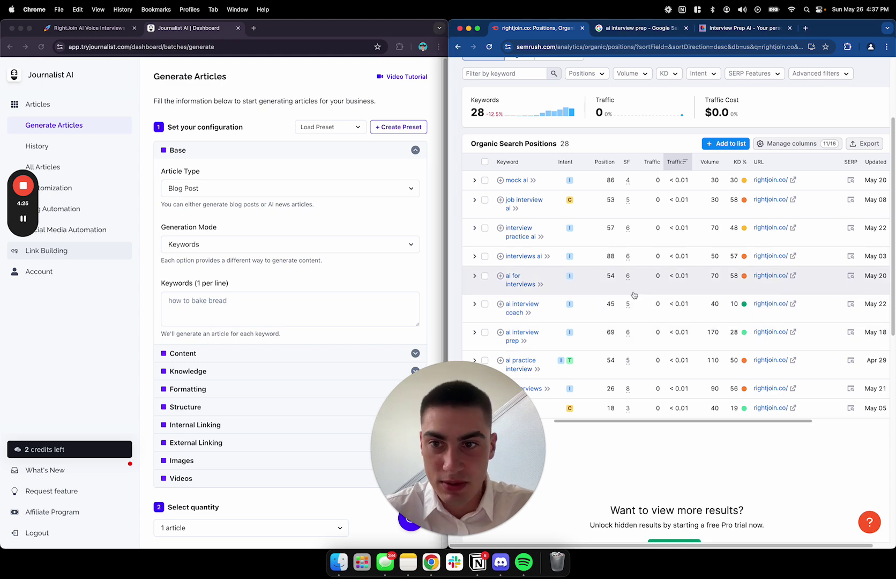
Step: Enter ai interview prep, ai practice interview, ai interviews and ai interview coach, one per line
{"action": "scroll", "coordinate": [325, 310], "scroll_direction": "down", "scroll_amount": 1}
{"action": "left_click", "coordinate": [282, 287]}
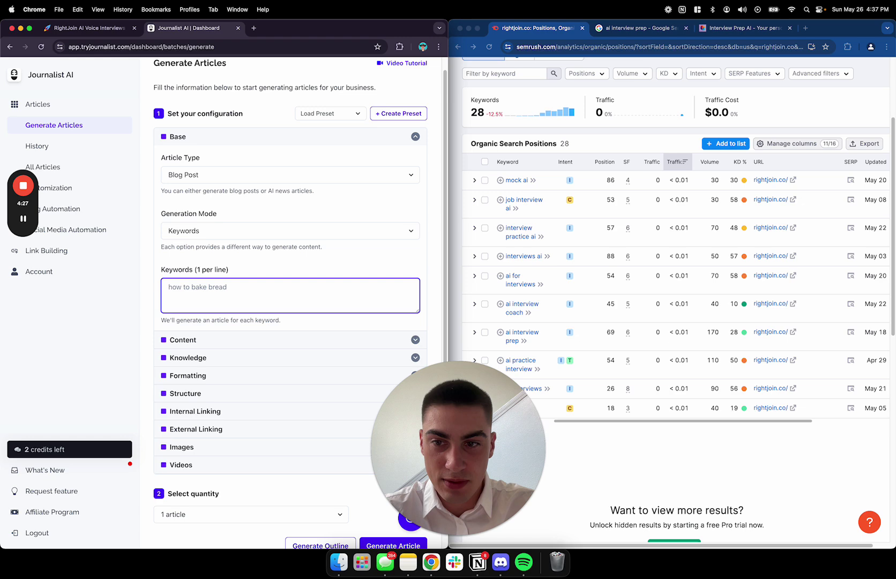
{"action": "type", "text": "ai int"}
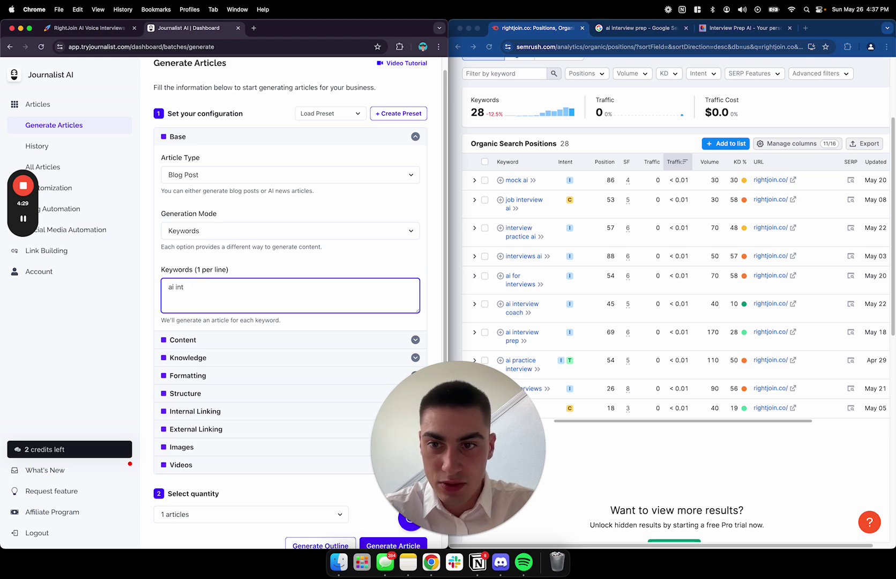
{"action": "type", "text": "reverview prep"}
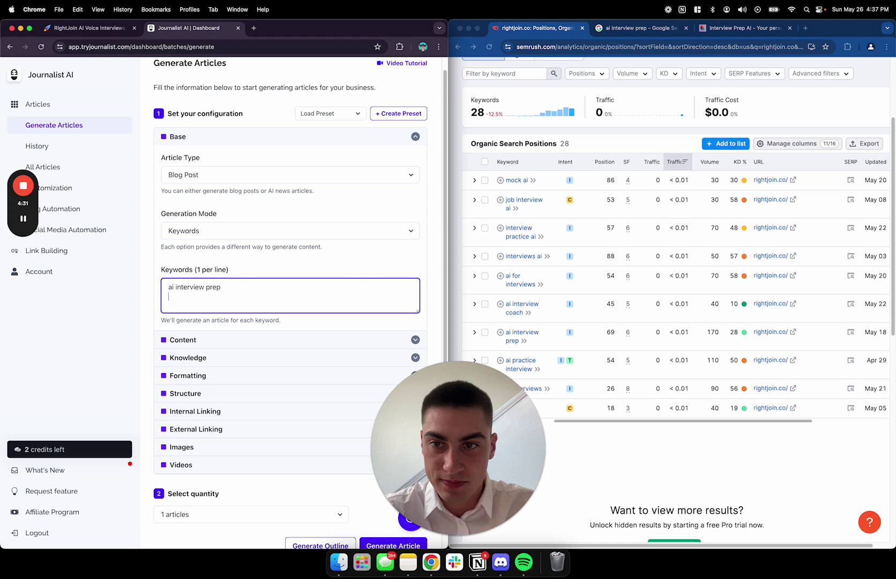
{"action": "type", "text": "ai practive inter"}
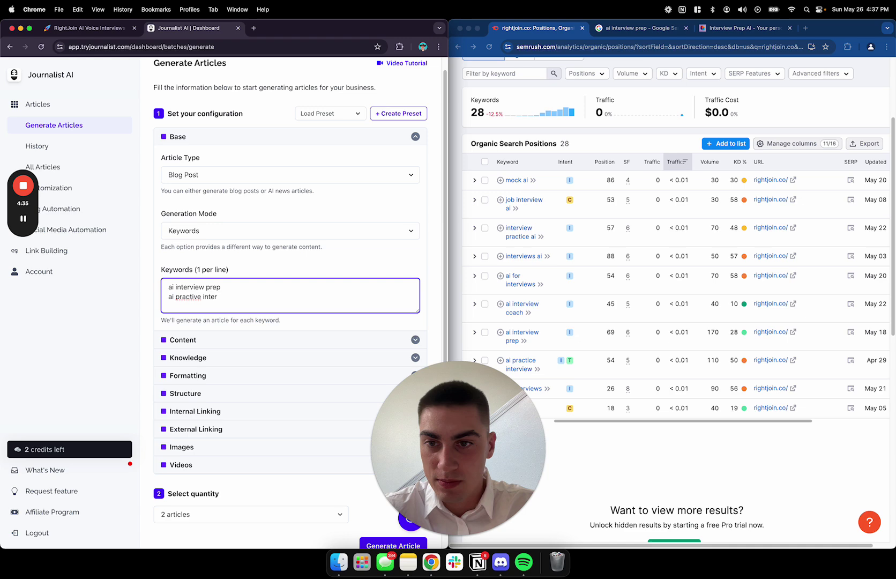
{"action": "key", "text": "BackSpace"}
{"action": "key", "text": "BackSpace"}
{"action": "key", "text": "BackSpace"}
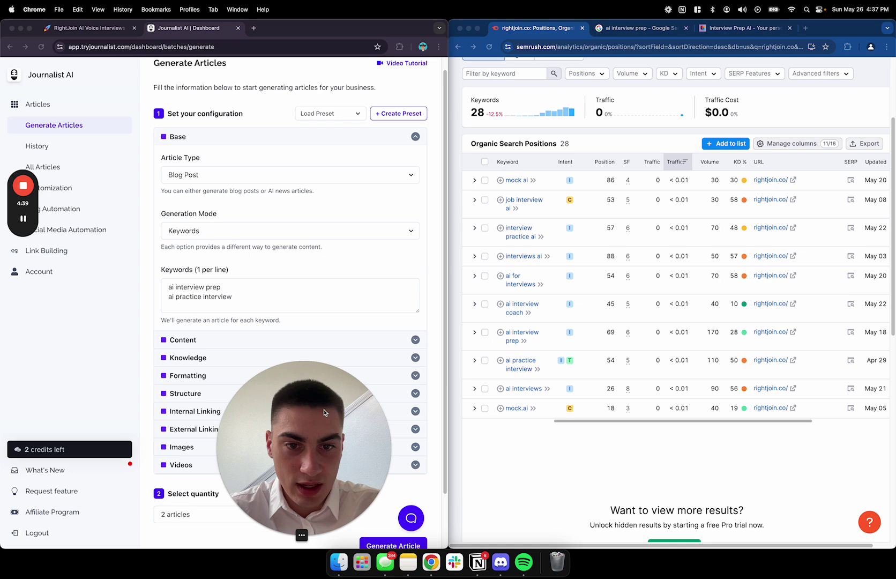
{"action": "key", "text": "Return"}
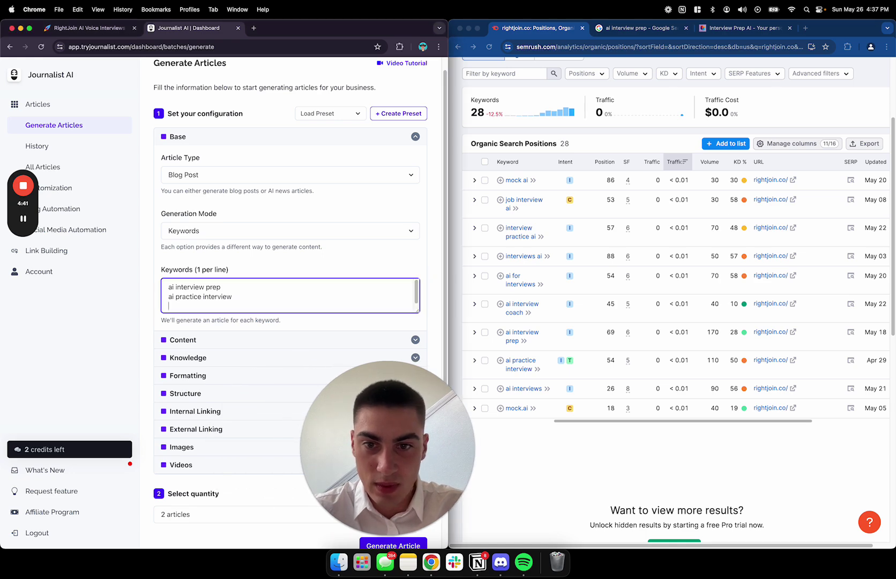
{"action": "type", "text": "ai interviews"}
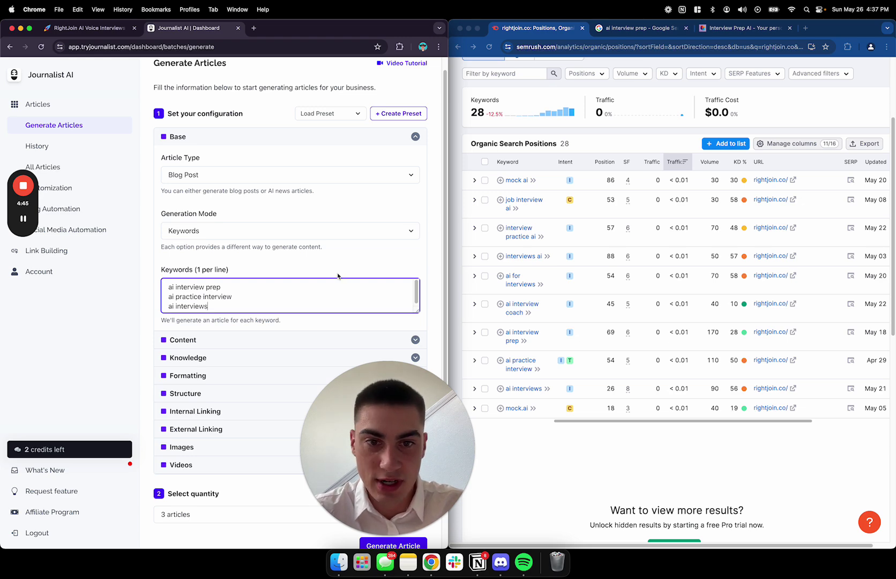
{"action": "key", "text": "Return"}
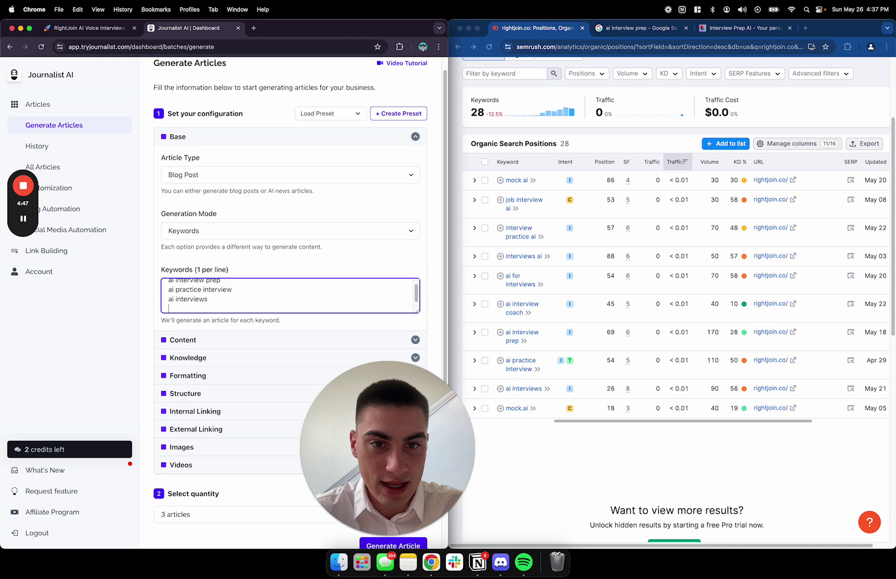
{"action": "type", "text": "ai int"}
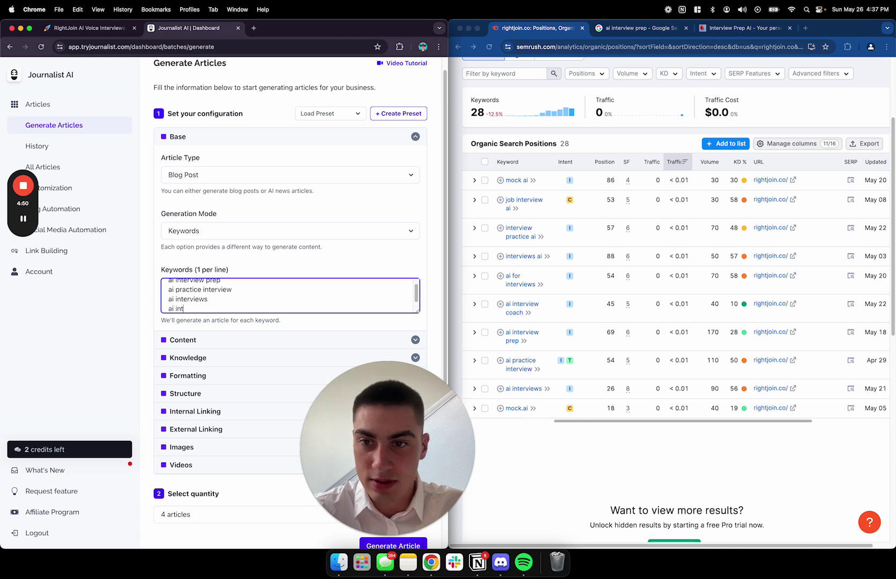
{"action": "type", "text": "erview coach"}
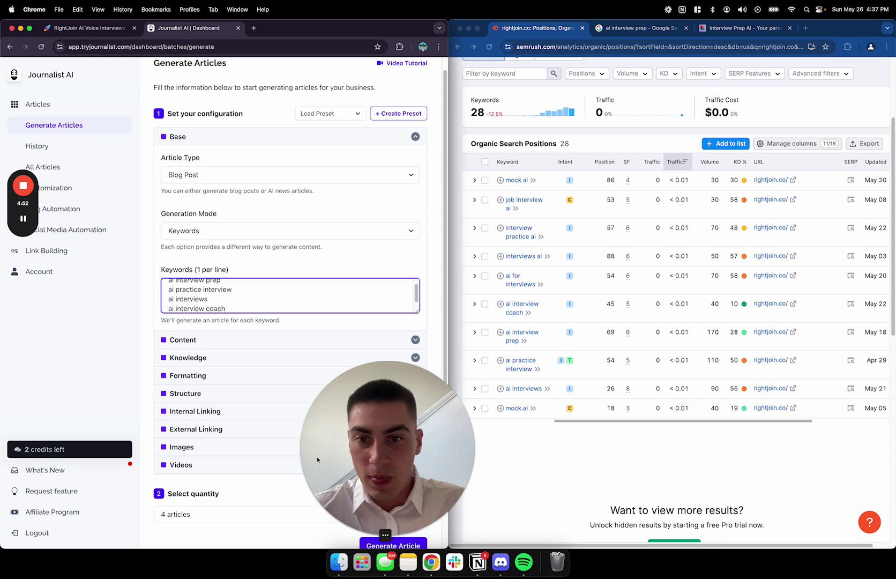
{"action": "left_click_drag", "start_coordinate": [473, 456], "coordinate": [730, 450]}
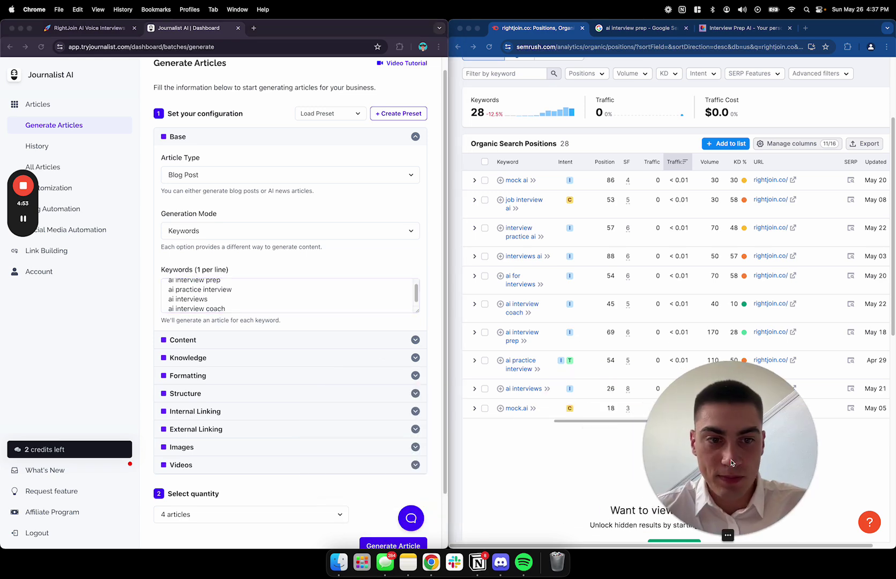
{"action": "left_click", "coordinate": [493, 450]}
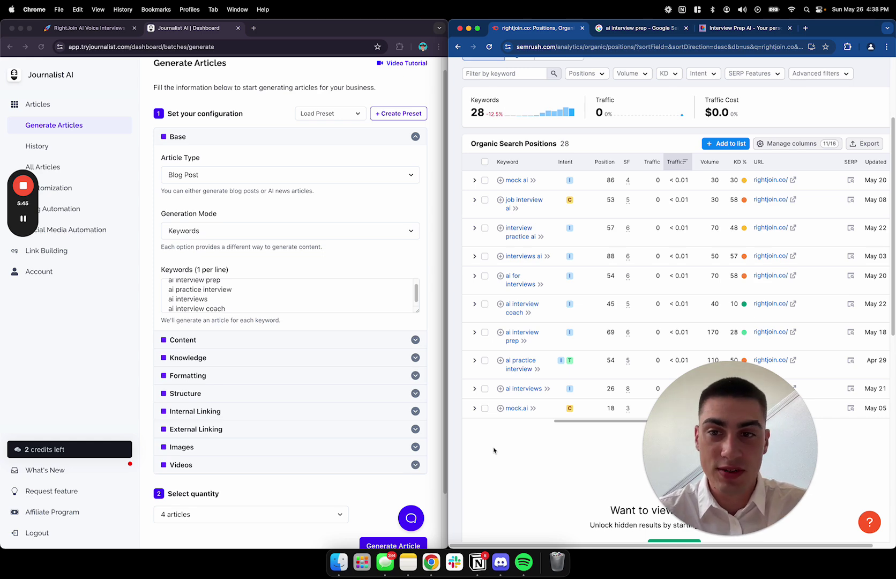
Step: Expand Content and set Creativity just below the Creative/Original maximum
{"action": "left_click", "coordinate": [367, 340]}
{"action": "scroll", "coordinate": [341, 240], "scroll_direction": "down", "scroll_amount": 5}
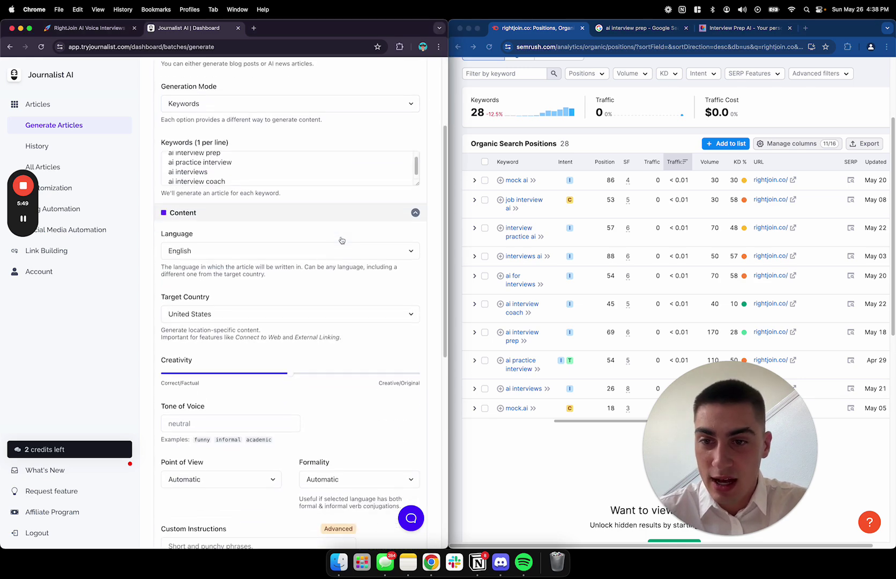
{"action": "scroll", "coordinate": [341, 240], "scroll_direction": "down", "scroll_amount": 1}
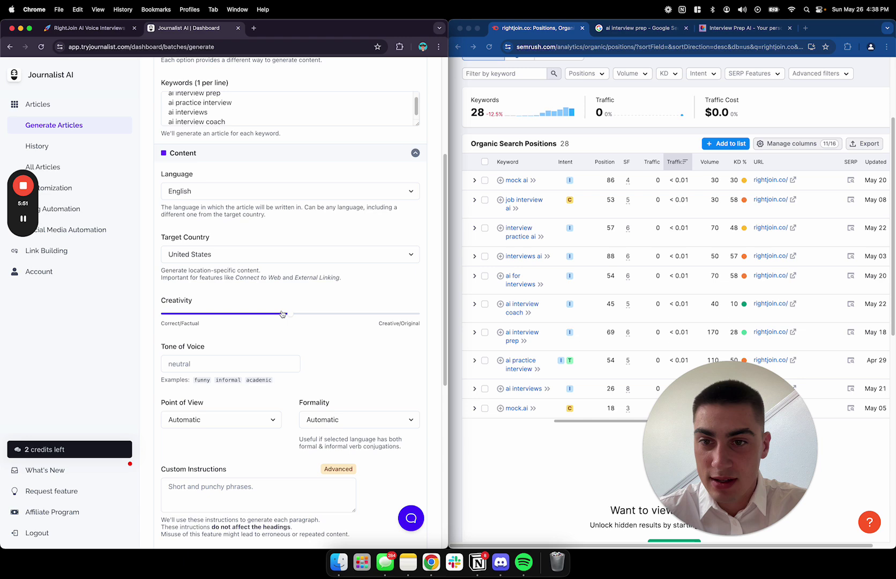
{"action": "left_click_drag", "start_coordinate": [288, 314], "coordinate": [440, 338]}
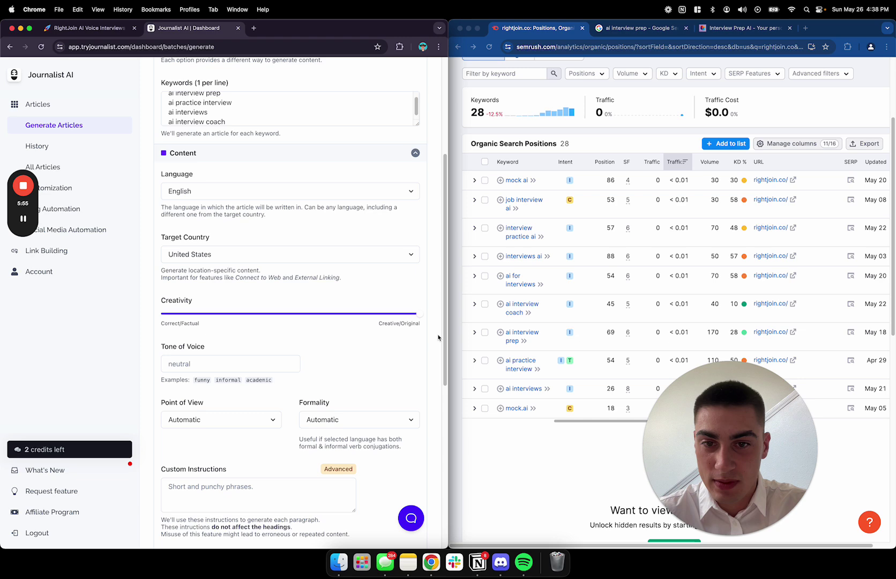
{"action": "scroll", "coordinate": [384, 324], "scroll_direction": "down", "scroll_amount": 1}
{"action": "scroll", "coordinate": [380, 325], "scroll_direction": "down", "scroll_amount": 3}
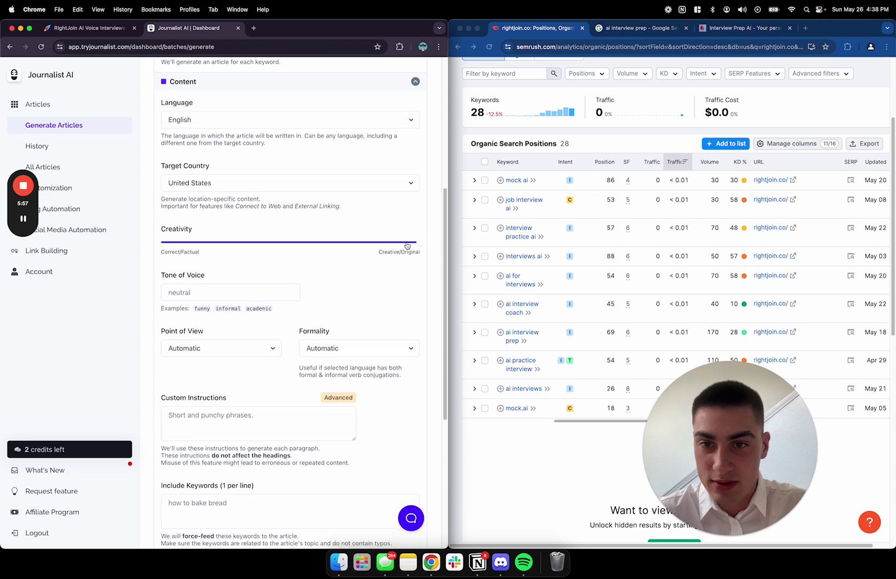
{"action": "left_click_drag", "start_coordinate": [407, 246], "coordinate": [403, 245]}
Step: Set Formality to Informal and keep Point of View on Automatic
{"action": "scroll", "coordinate": [359, 272], "scroll_direction": "down", "scroll_amount": 5}
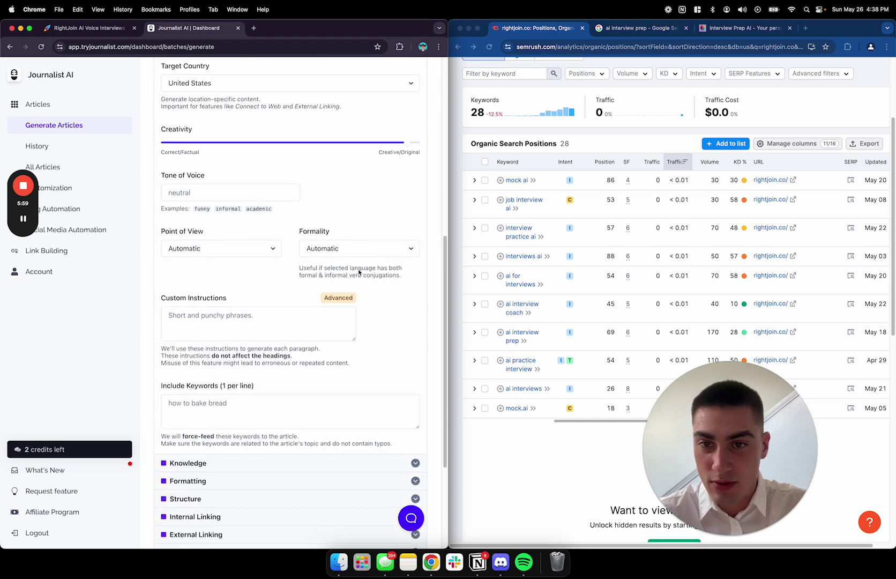
{"action": "left_click", "coordinate": [346, 249]}
{"action": "left_click", "coordinate": [341, 260]}
{"action": "left_click", "coordinate": [340, 249]}
{"action": "left_click", "coordinate": [339, 258]}
{"action": "left_click", "coordinate": [243, 247]}
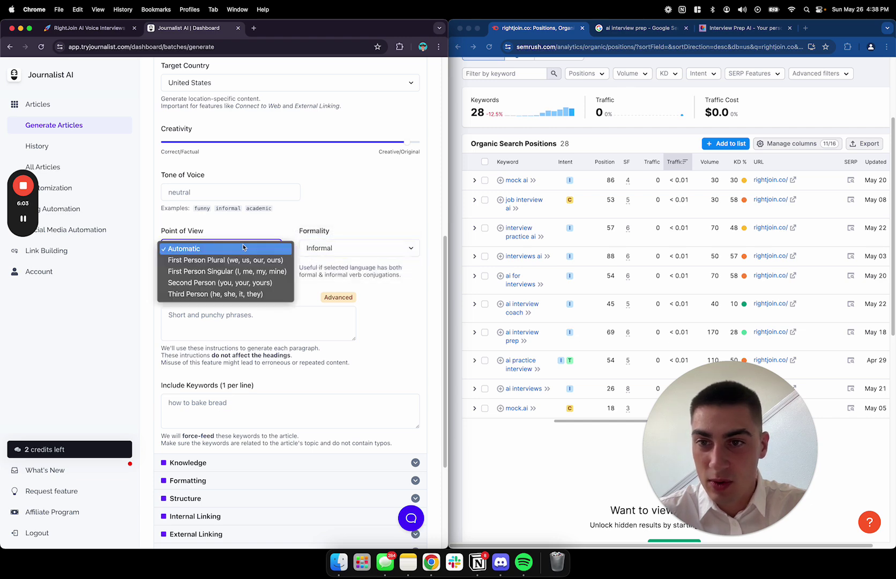
{"action": "left_click", "coordinate": [321, 278]}
Step: Move through the custom instructions and Include Keywords fields
{"action": "scroll", "coordinate": [321, 278], "scroll_direction": "down", "scroll_amount": 2}
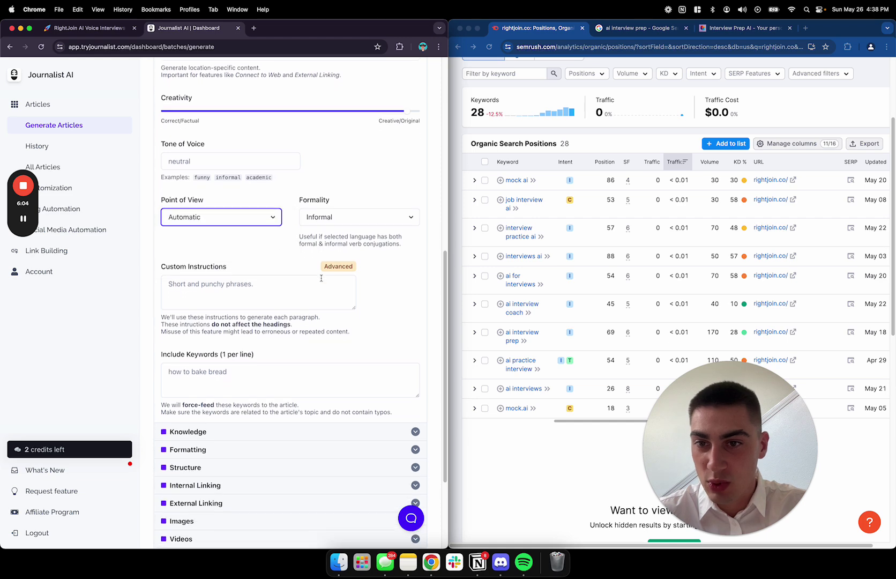
{"action": "left_click", "coordinate": [298, 285]}
{"action": "scroll", "coordinate": [298, 285], "scroll_direction": "down", "scroll_amount": 4}
{"action": "left_click", "coordinate": [302, 263]}
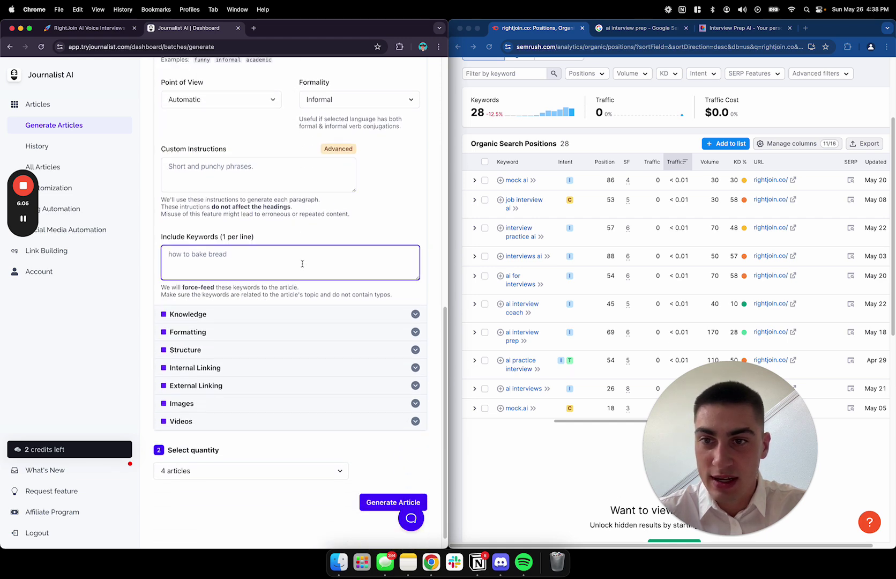
{"action": "scroll", "coordinate": [302, 263], "scroll_direction": "up", "scroll_amount": 10}
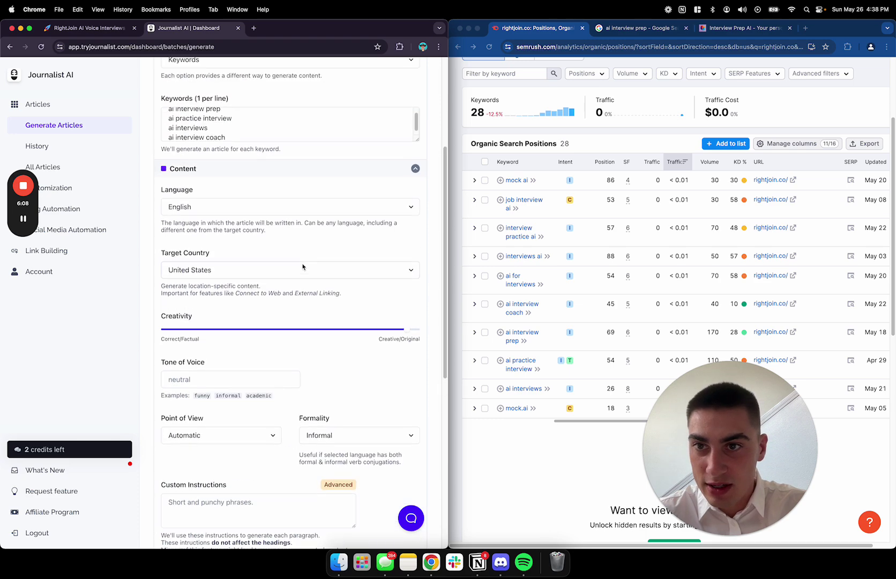
{"action": "scroll", "coordinate": [302, 266], "scroll_direction": "up", "scroll_amount": 2}
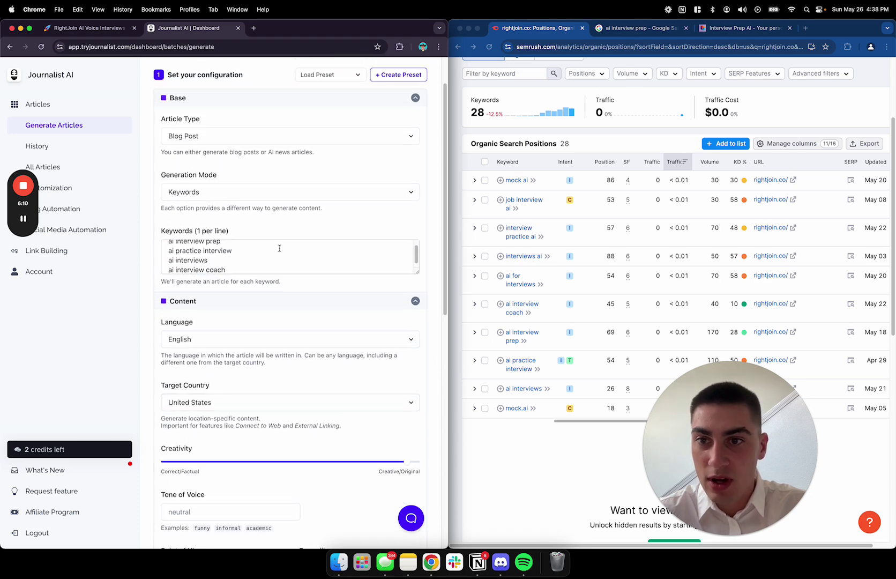
Step: Move the four interview keywords from the article keywords list into Include Keywords
{"action": "left_click", "coordinate": [310, 229]}
{"action": "scroll", "coordinate": [309, 226], "scroll_direction": "up", "scroll_amount": 2}
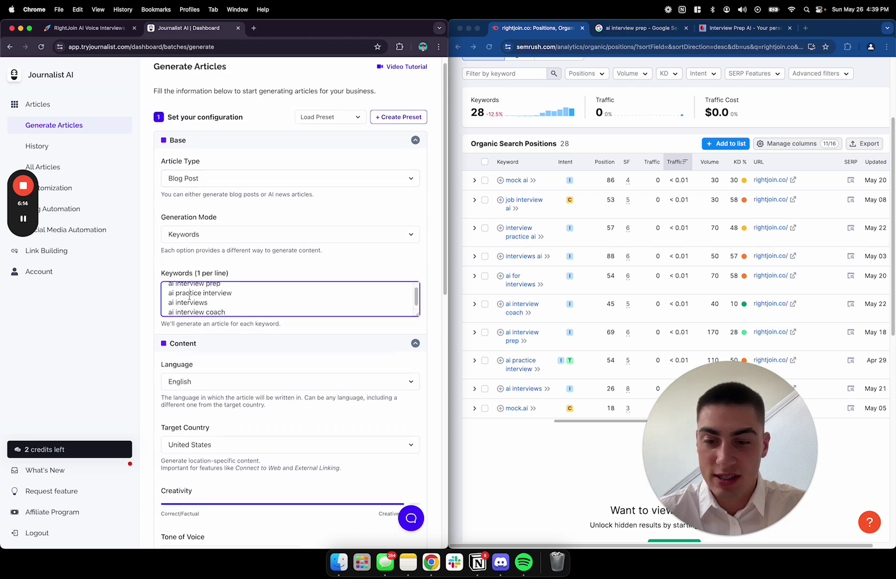
{"action": "key", "text": "super+a"}
{"action": "key", "text": "super+x"}
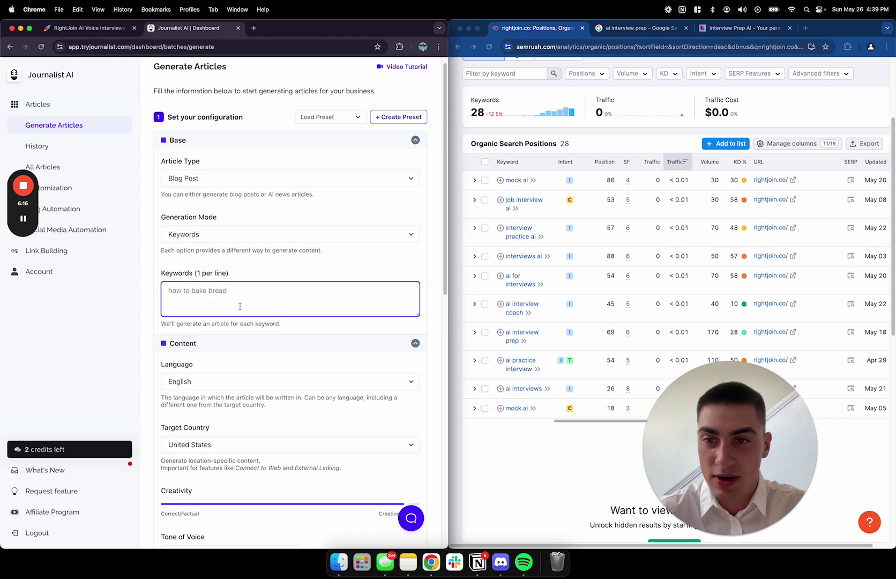
{"action": "scroll", "coordinate": [240, 306], "scroll_direction": "down", "scroll_amount": 10}
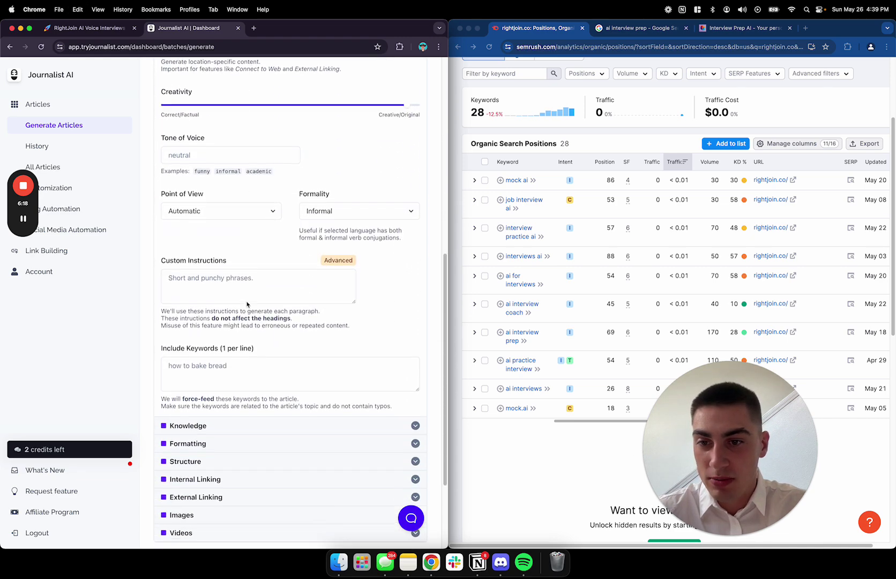
{"action": "left_click", "coordinate": [238, 370]}
{"action": "key", "text": "super+v"}
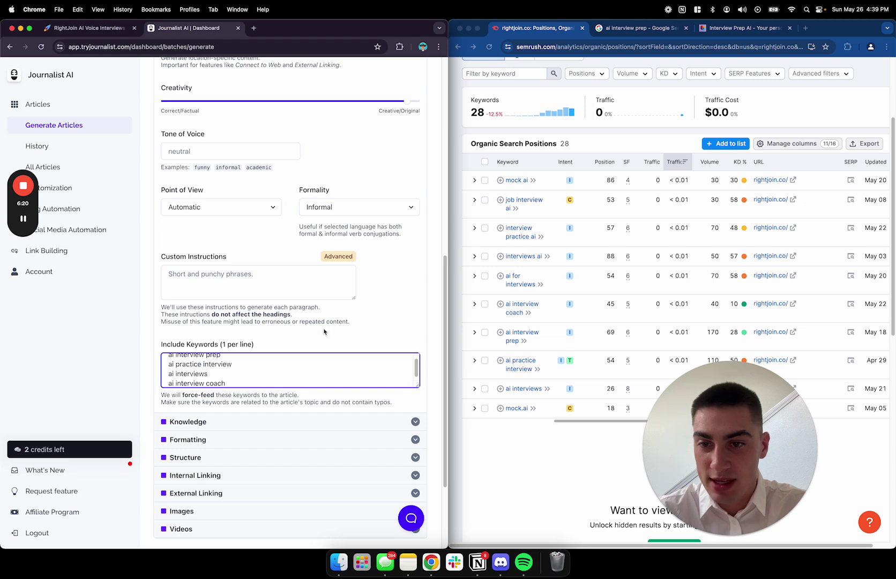
{"action": "scroll", "coordinate": [324, 332], "scroll_direction": "down", "scroll_amount": 3}
{"action": "left_click_drag", "start_coordinate": [166, 293], "coordinate": [216, 288]}
{"action": "double_click", "coordinate": [198, 285]}
{"action": "left_click", "coordinate": [318, 289], "text": "shift"}
{"action": "left_click", "coordinate": [319, 288]}
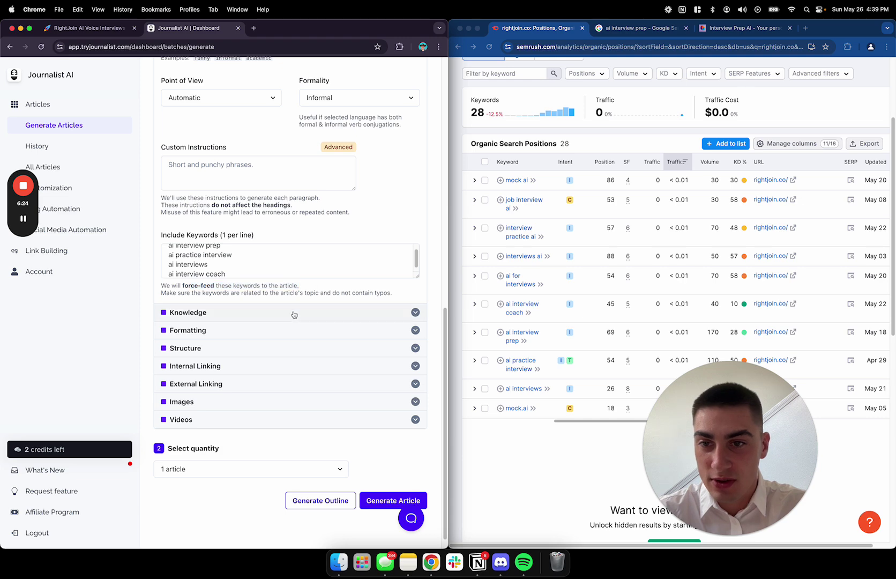
Step: Expand the Knowledge, Formatting and Structure settings
{"action": "left_click", "coordinate": [294, 312]}
{"action": "scroll", "coordinate": [306, 300], "scroll_direction": "down", "scroll_amount": 2}
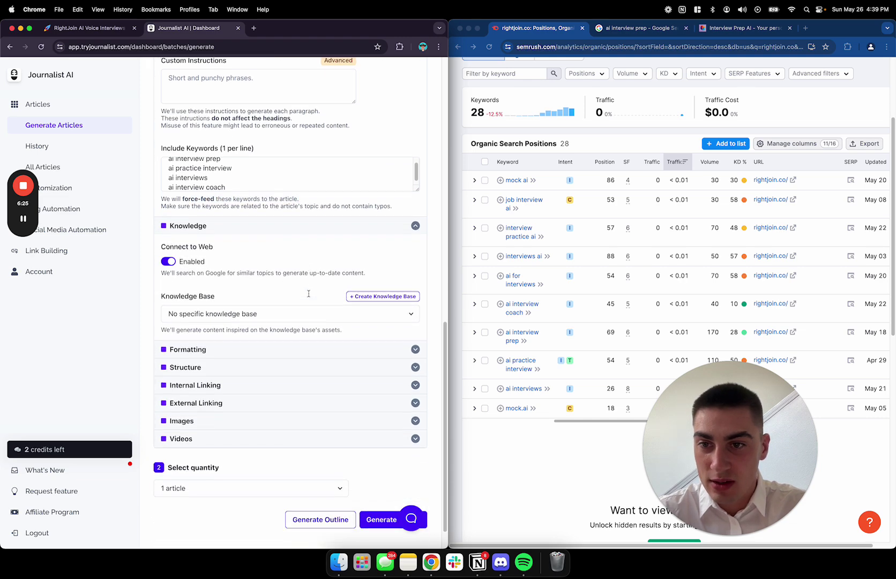
{"action": "left_click", "coordinate": [232, 351]}
{"action": "scroll", "coordinate": [252, 322], "scroll_direction": "down", "scroll_amount": 3}
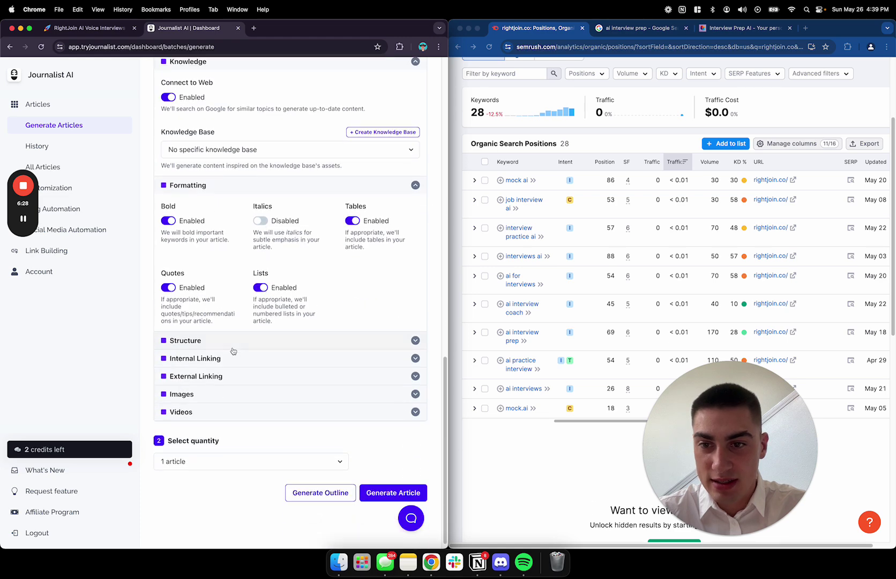
{"action": "left_click", "coordinate": [231, 340]}
{"action": "scroll", "coordinate": [232, 341], "scroll_direction": "down", "scroll_amount": 2}
{"action": "left_click", "coordinate": [238, 262]}
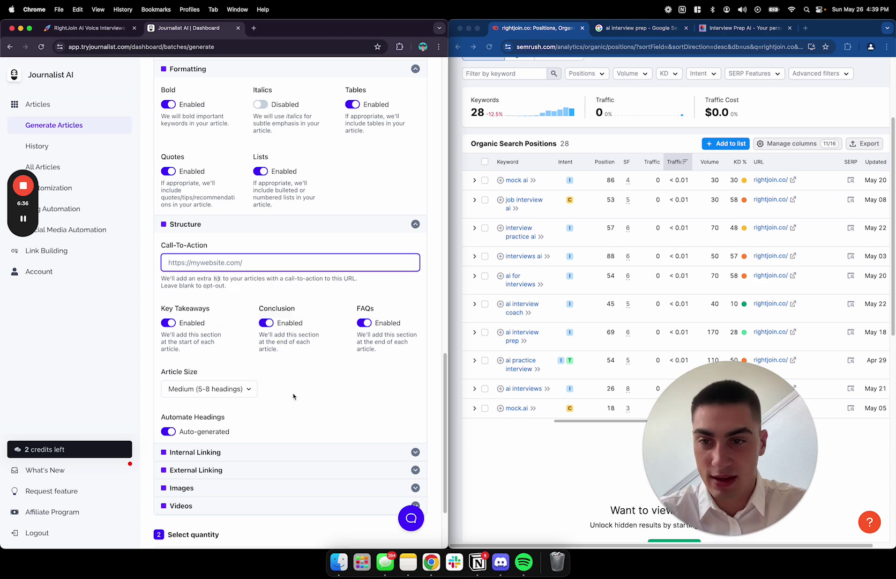
Step: Set Article Size to Large (9-12 headings)
{"action": "scroll", "coordinate": [294, 375], "scroll_direction": "down", "scroll_amount": 3}
{"action": "left_click", "coordinate": [234, 306]}
{"action": "left_click", "coordinate": [234, 314]}
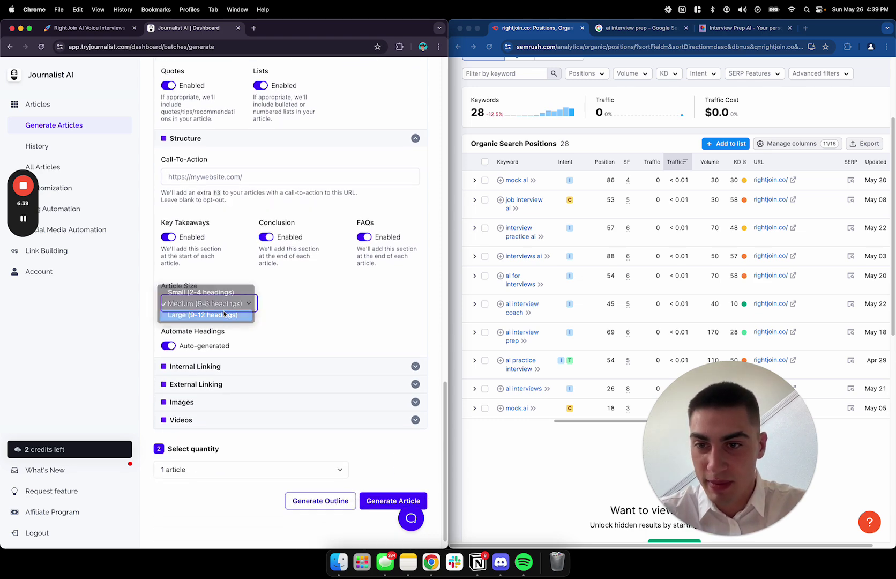
Step: Expand Internal Linking and add a sitemap entry row
{"action": "left_click", "coordinate": [279, 348]}
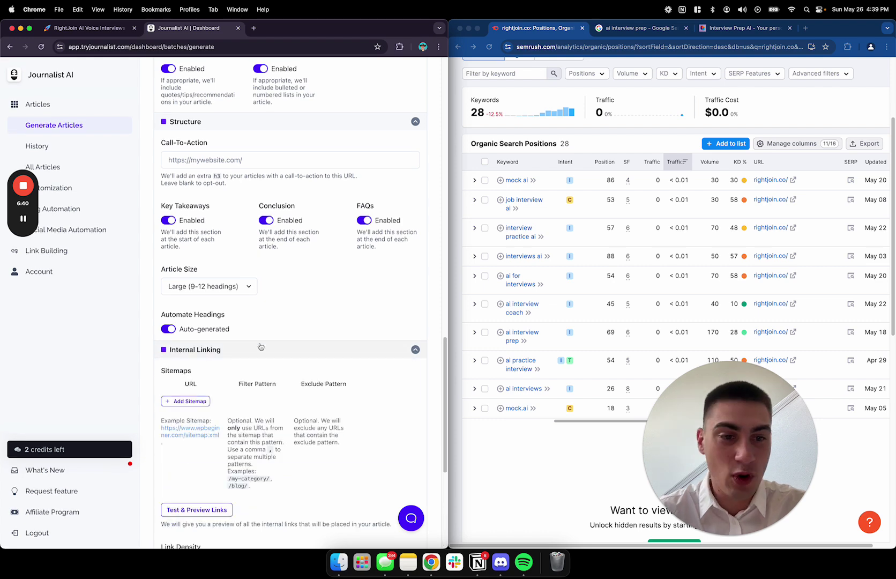
{"action": "scroll", "coordinate": [321, 313], "scroll_direction": "down", "scroll_amount": 3}
{"action": "scroll", "coordinate": [335, 313], "scroll_direction": "down", "scroll_amount": 1}
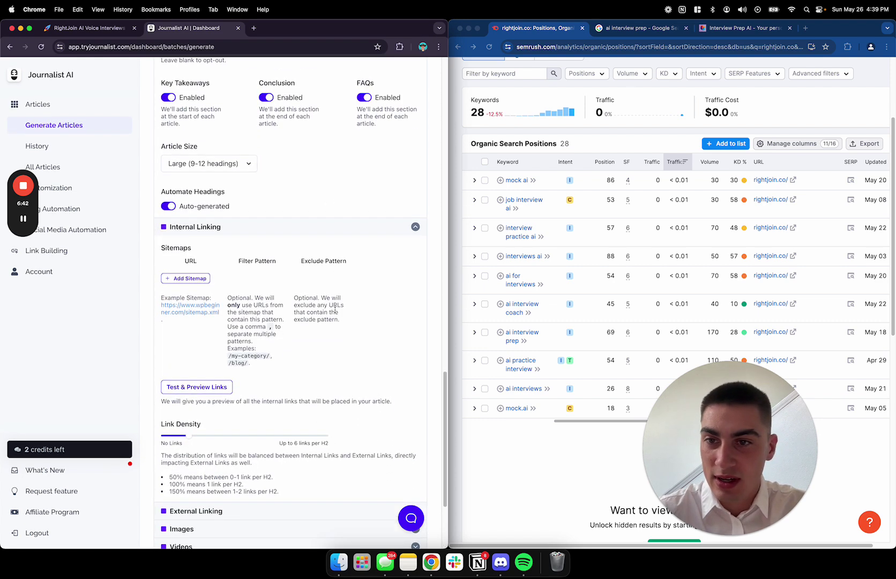
{"action": "left_click", "coordinate": [190, 278]}
Step: Load rightjoin.co/sitemap.xml in the RightJoin tab to see the site's URLs
{"action": "left_click", "coordinate": [198, 280]}
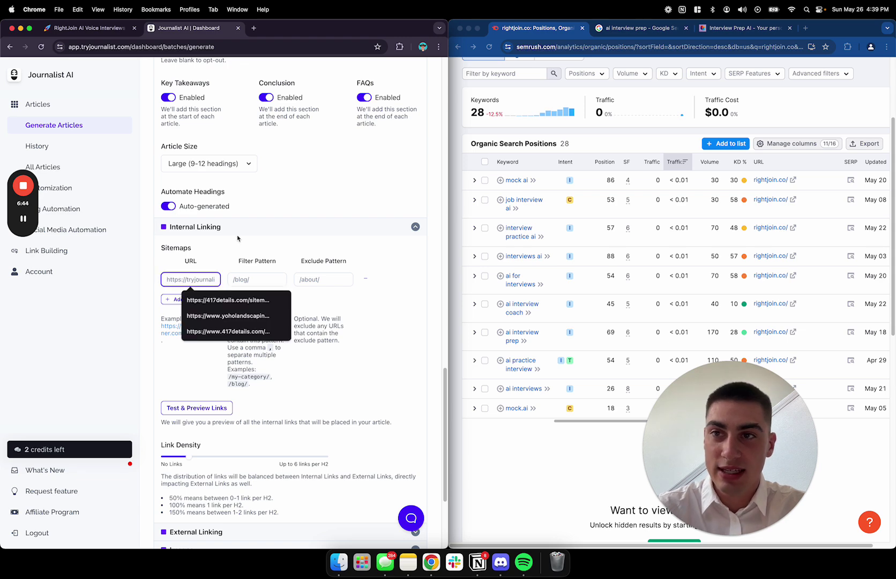
{"action": "left_click", "coordinate": [86, 28]}
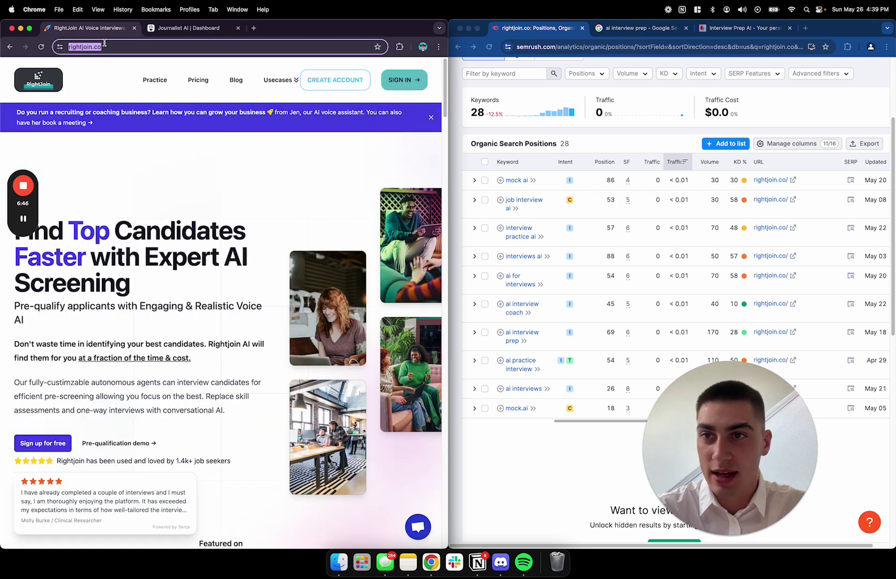
{"action": "left_click", "coordinate": [137, 48]}
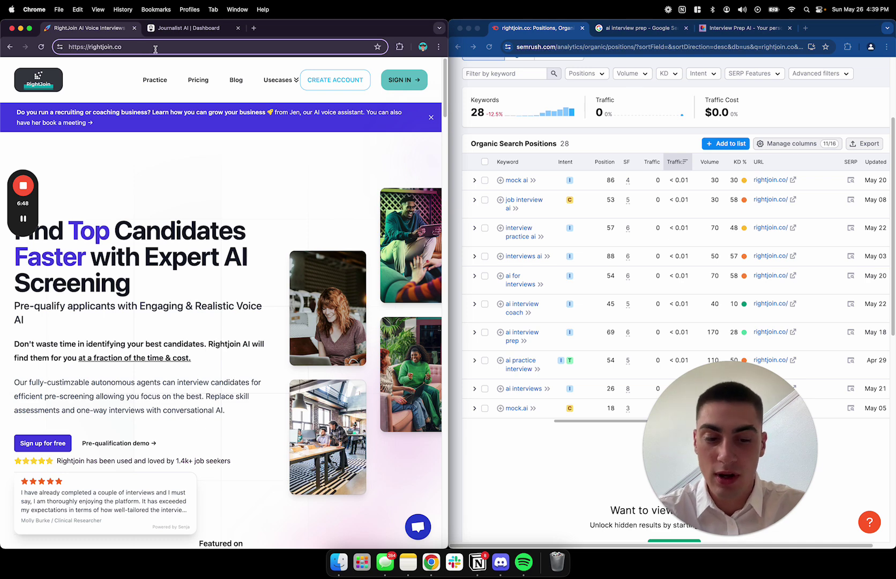
{"action": "type", "text": "/s"}
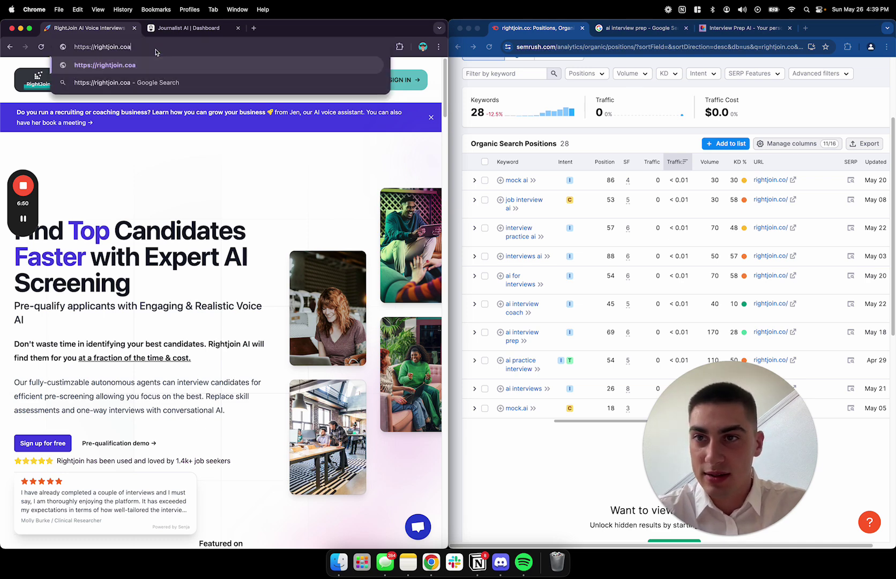
{"action": "type", "text": "itemap.xml"}
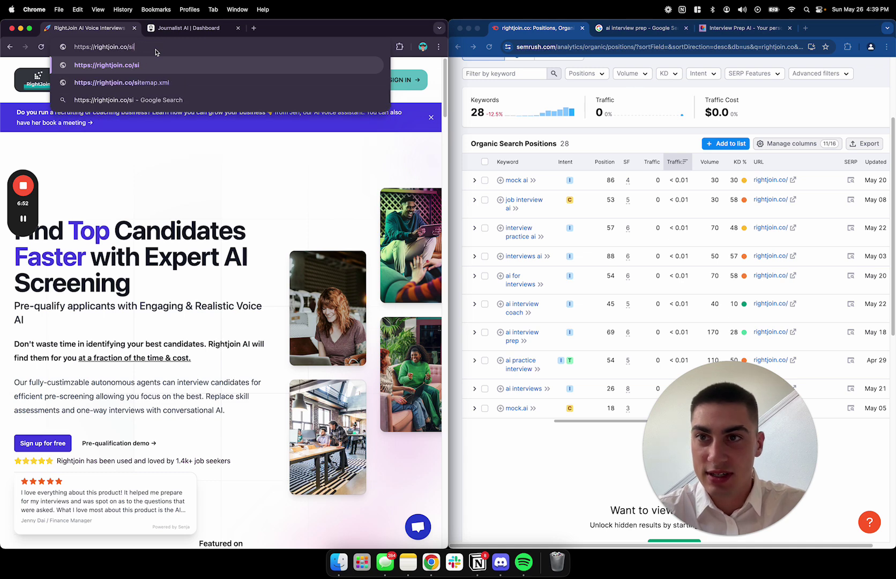
{"action": "key", "text": "Return"}
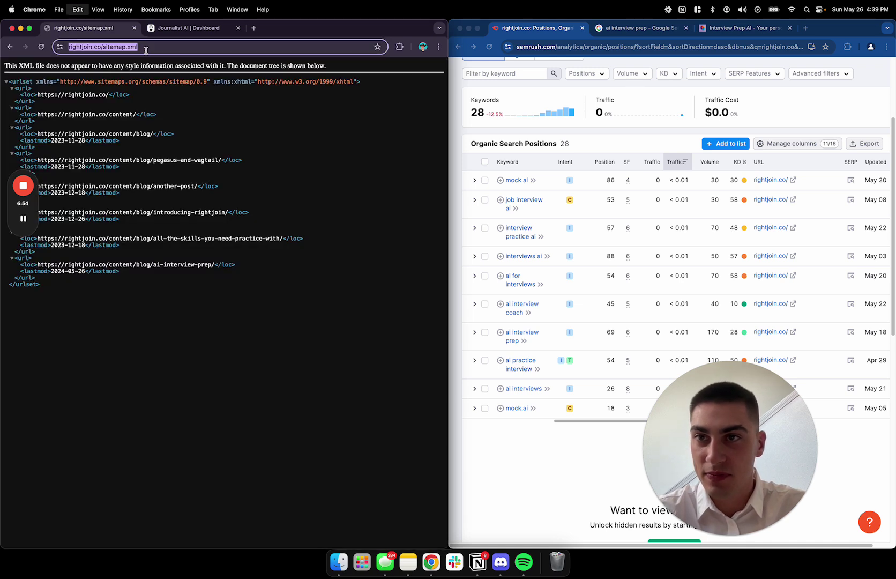
Step: Paste the rightjoin.co sitemap address into the Sitemap URL field
{"action": "left_click", "coordinate": [189, 30]}
{"action": "key", "text": "super+v"}
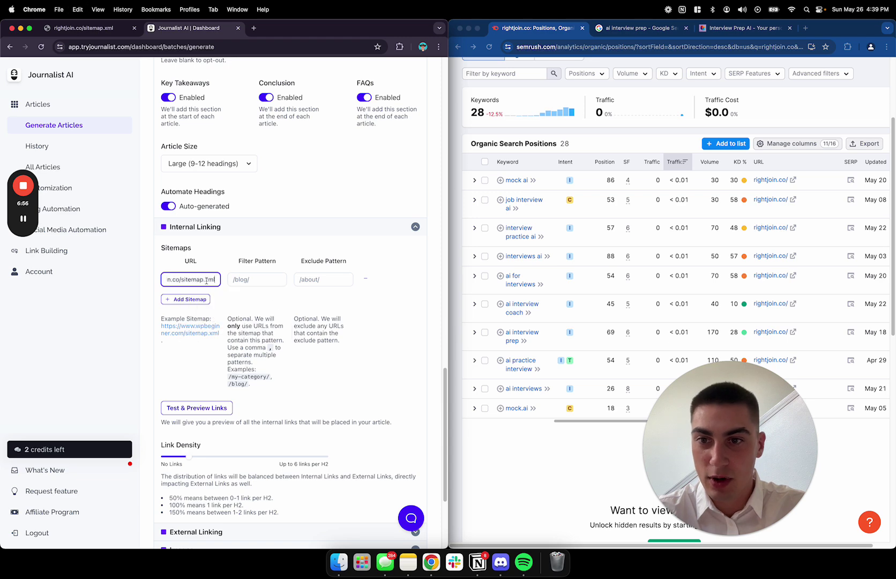
{"action": "left_click", "coordinate": [277, 305]}
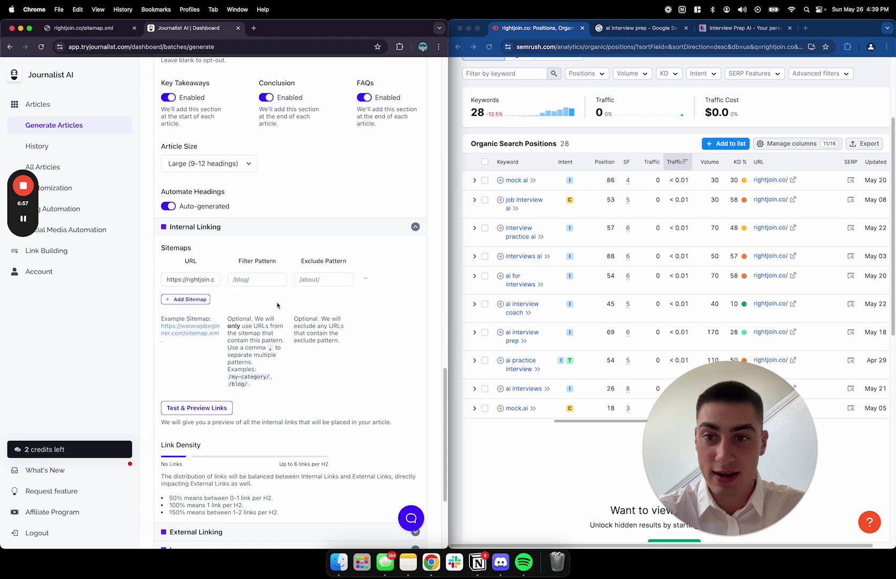
{"action": "left_click", "coordinate": [105, 28]}
{"action": "left_click", "coordinate": [177, 32]}
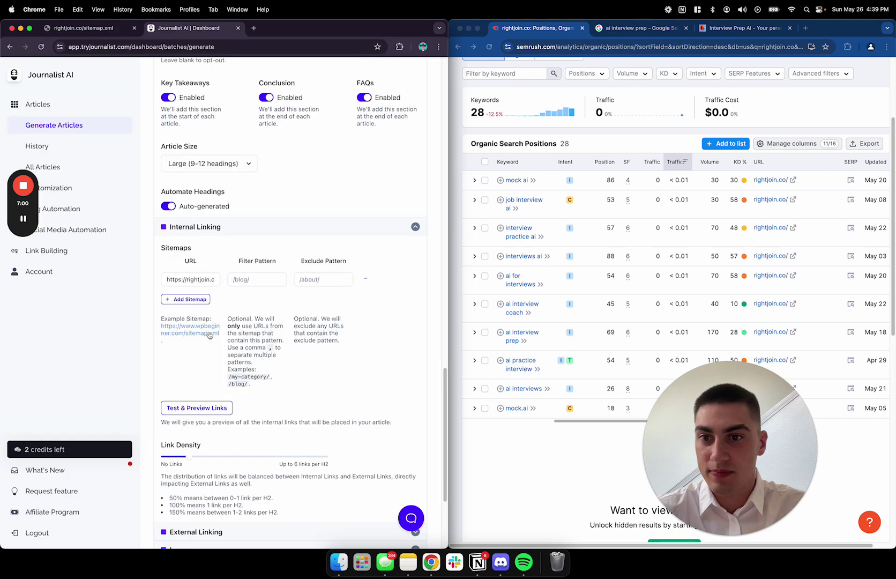
Step: Test and preview the eight internal-link URLs found in the sitemap
{"action": "left_click", "coordinate": [194, 408]}
{"action": "scroll", "coordinate": [332, 342], "scroll_direction": "down", "scroll_amount": 5}
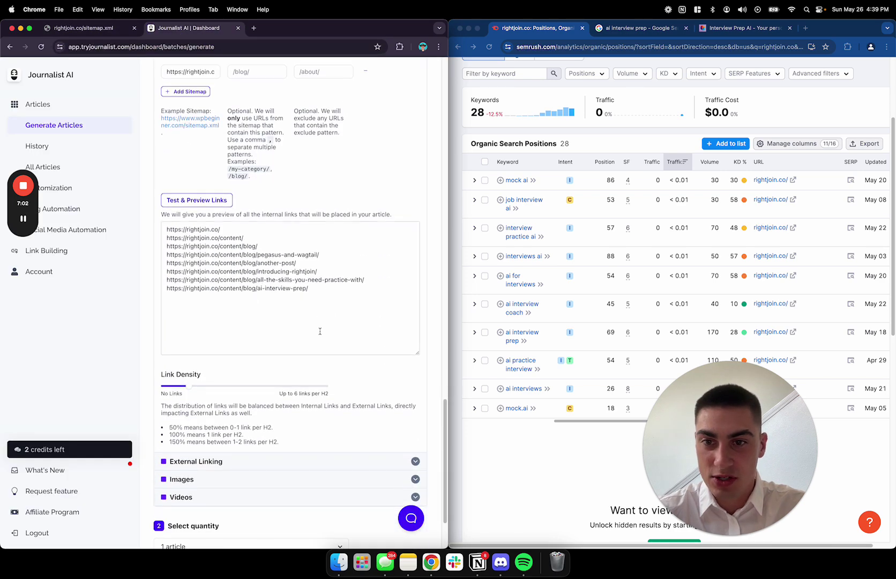
{"action": "left_click_drag", "start_coordinate": [320, 331], "coordinate": [166, 246]}
{"action": "left_click", "coordinate": [177, 245]}
Step: Raise the Link Density slider for more internal links
{"action": "scroll", "coordinate": [289, 268], "scroll_direction": "down", "scroll_amount": 3}
{"action": "mouse_move", "coordinate": [191, 302]}
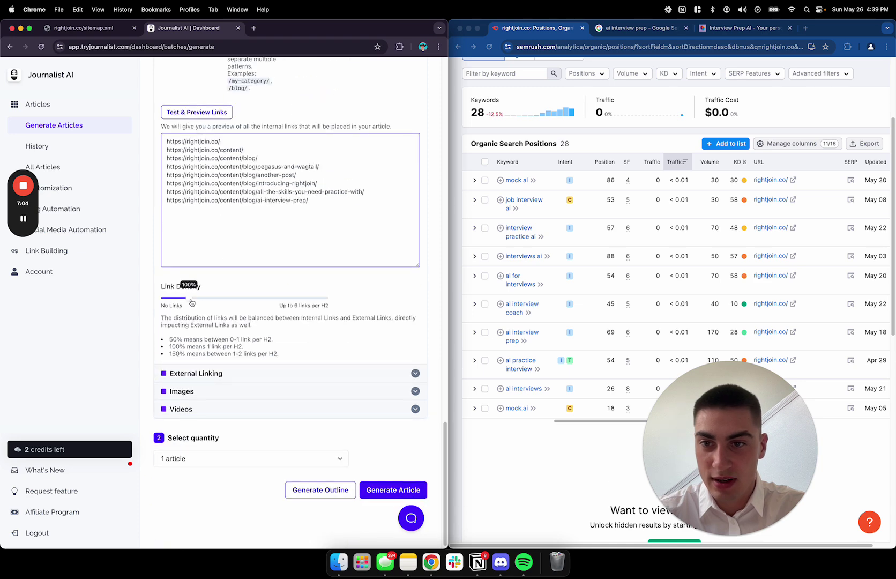
{"action": "left_click_drag", "start_coordinate": [191, 303], "coordinate": [257, 310]}
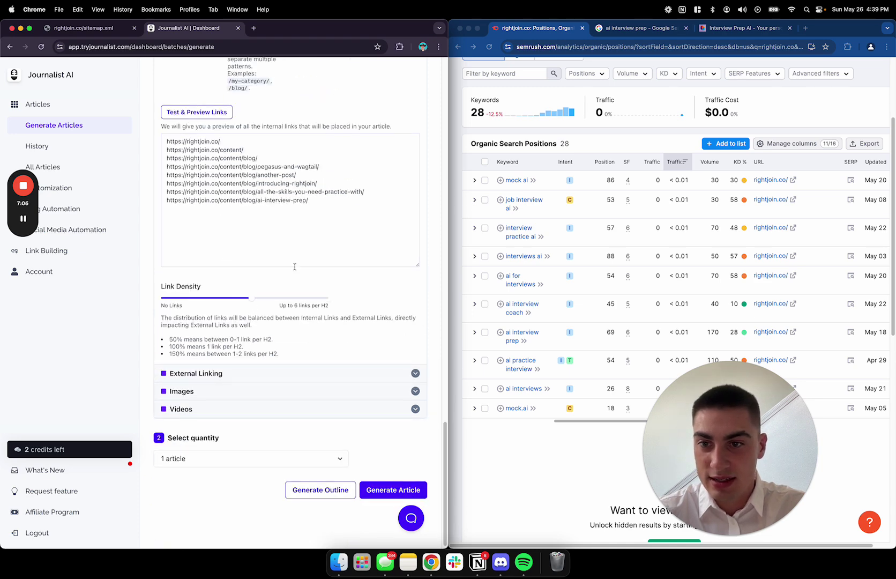
Step: Expand the External Linking settings, leaving external linking enabled
{"action": "left_click", "coordinate": [294, 373]}
{"action": "scroll", "coordinate": [293, 374], "scroll_direction": "down", "scroll_amount": 5}
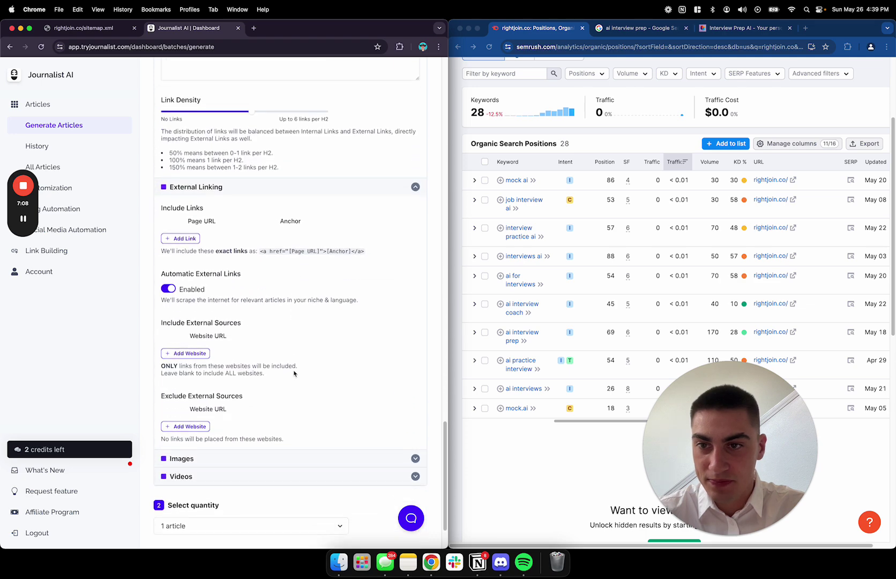
{"action": "scroll", "coordinate": [294, 374], "scroll_direction": "down", "scroll_amount": 1}
{"action": "scroll", "coordinate": [281, 364], "scroll_direction": "down", "scroll_amount": 3}
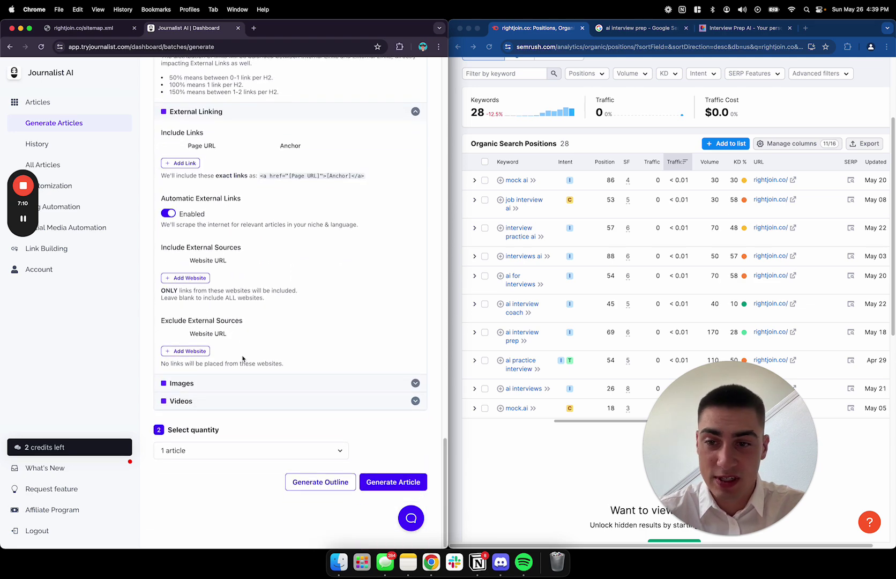
Step: Choose Organic Images (Bing) as the image provider, leaving YouTube videos enabled
{"action": "left_click", "coordinate": [281, 375]}
{"action": "scroll", "coordinate": [283, 329], "scroll_direction": "down", "scroll_amount": 1}
{"action": "scroll", "coordinate": [283, 329], "scroll_direction": "down", "scroll_amount": 3}
{"action": "left_click", "coordinate": [183, 242]}
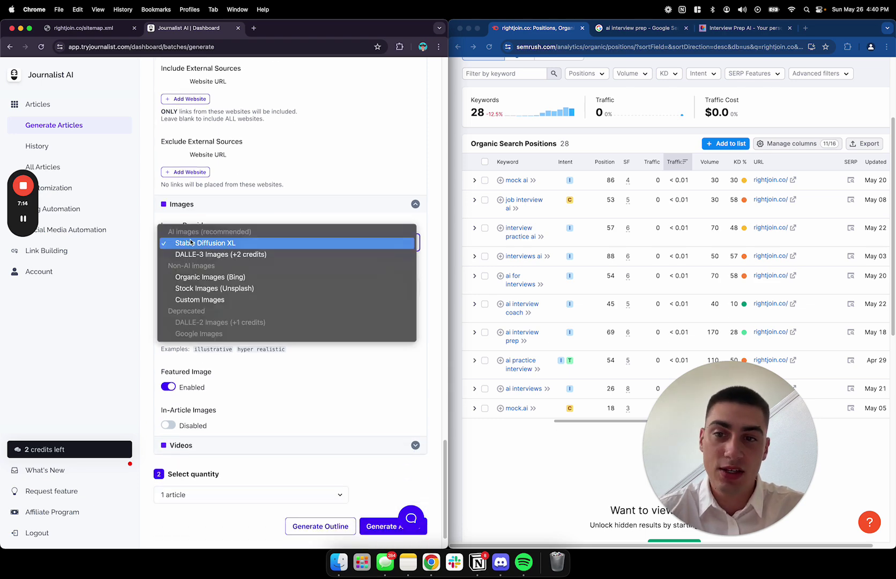
{"action": "left_click", "coordinate": [229, 289]}
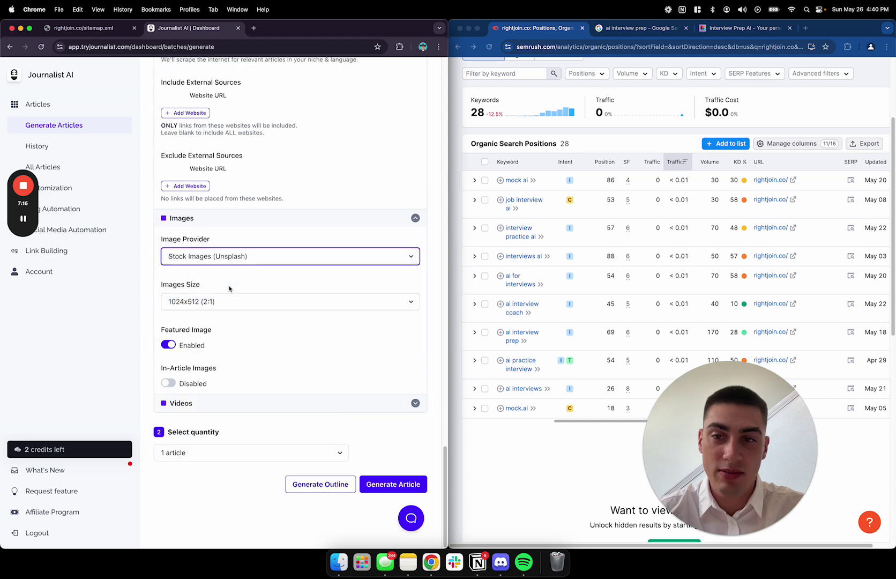
{"action": "left_click", "coordinate": [232, 257]}
{"action": "left_click", "coordinate": [237, 246]}
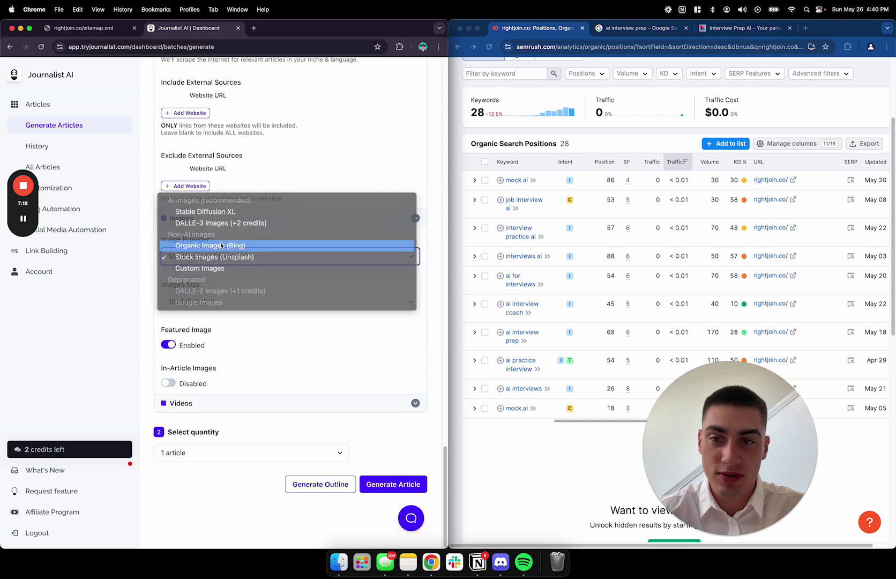
{"action": "left_click", "coordinate": [236, 408]}
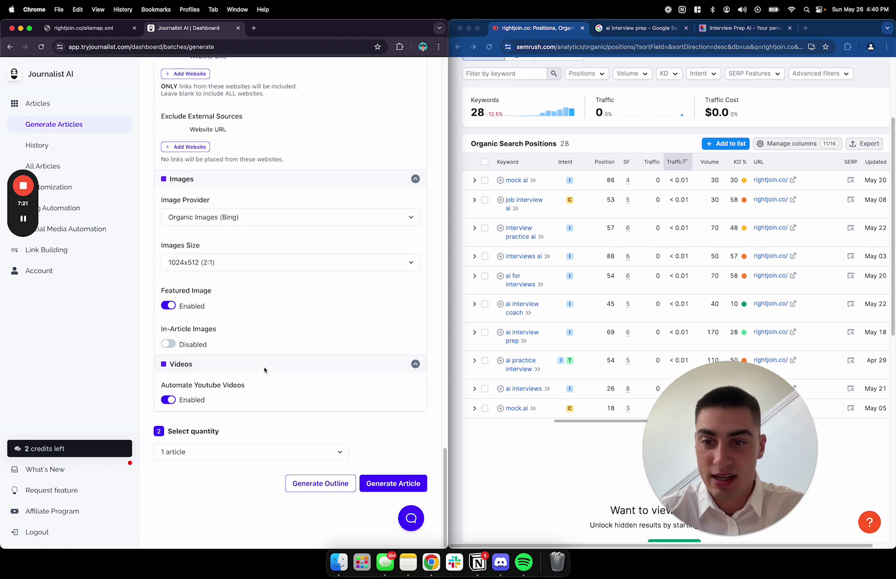
Step: Copy the 'ai interview prep' keyword from the Include Keywords list
{"action": "left_click", "coordinate": [302, 486]}
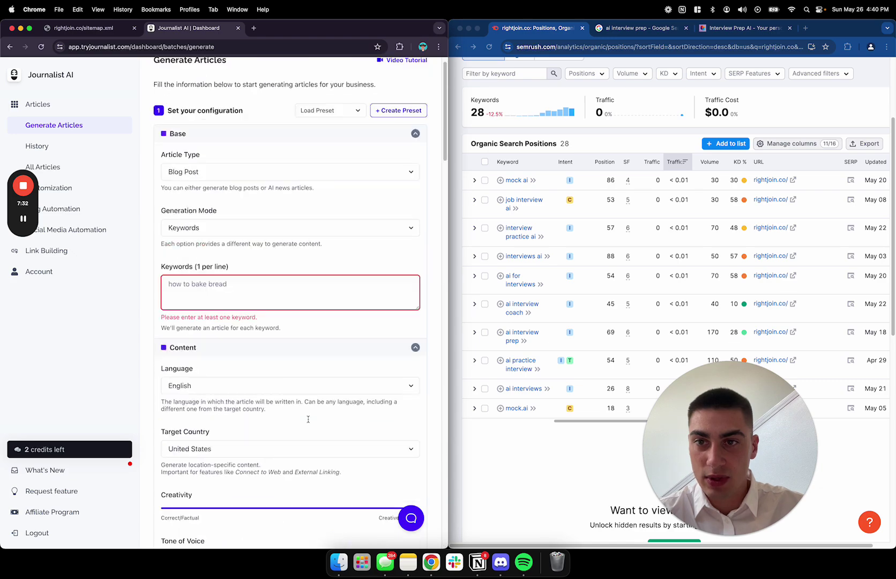
{"action": "scroll", "coordinate": [275, 317], "scroll_direction": "down", "scroll_amount": 4}
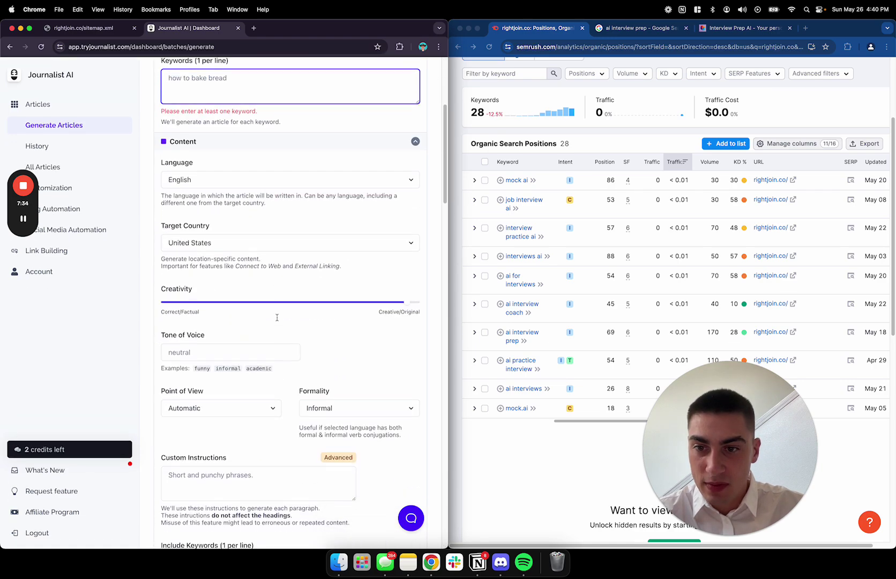
{"action": "scroll", "coordinate": [277, 317], "scroll_direction": "down", "scroll_amount": 5}
{"action": "double_click", "coordinate": [214, 330]}
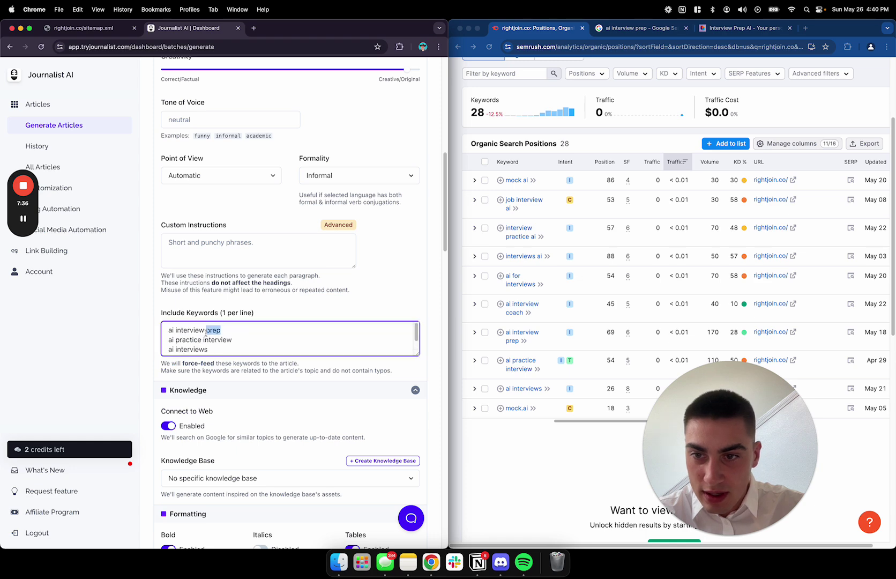
{"action": "triple_click", "coordinate": [206, 331]}
{"action": "key", "text": "super+c"}
Step: Paste 'ai interview prep' into the Keywords box and generate the content outline
{"action": "scroll", "coordinate": [259, 290], "scroll_direction": "up", "scroll_amount": 20}
{"action": "left_click", "coordinate": [260, 303]}
{"action": "key", "text": "super+v"}
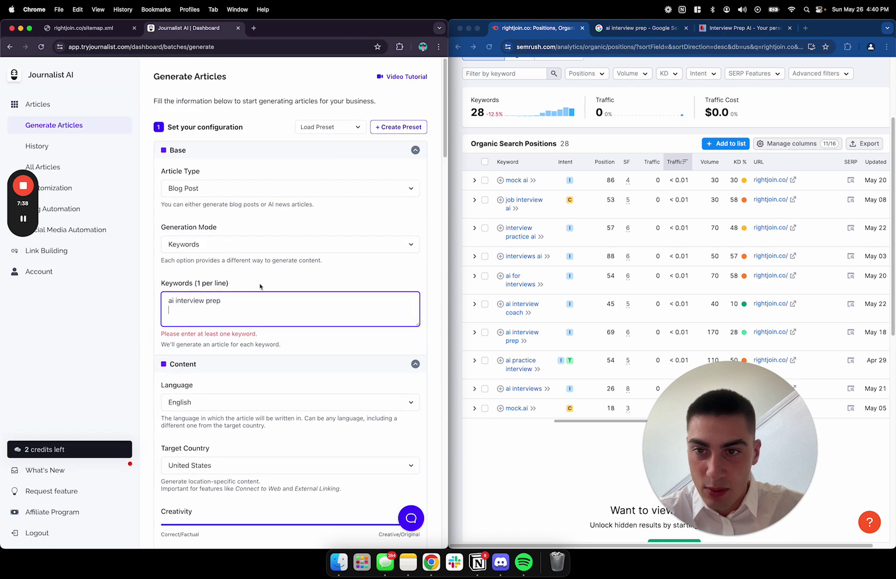
{"action": "scroll", "coordinate": [325, 482], "scroll_direction": "down", "scroll_amount": 20}
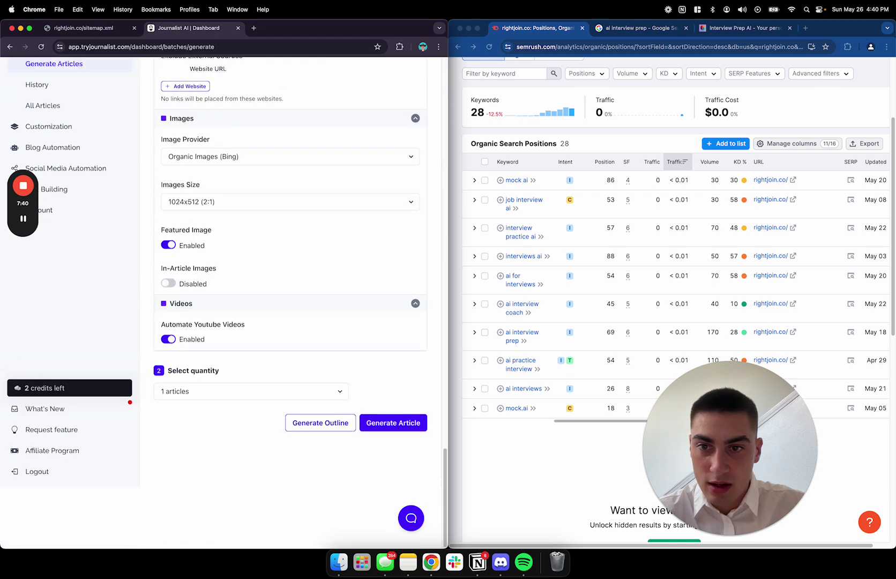
{"action": "left_click", "coordinate": [325, 490]}
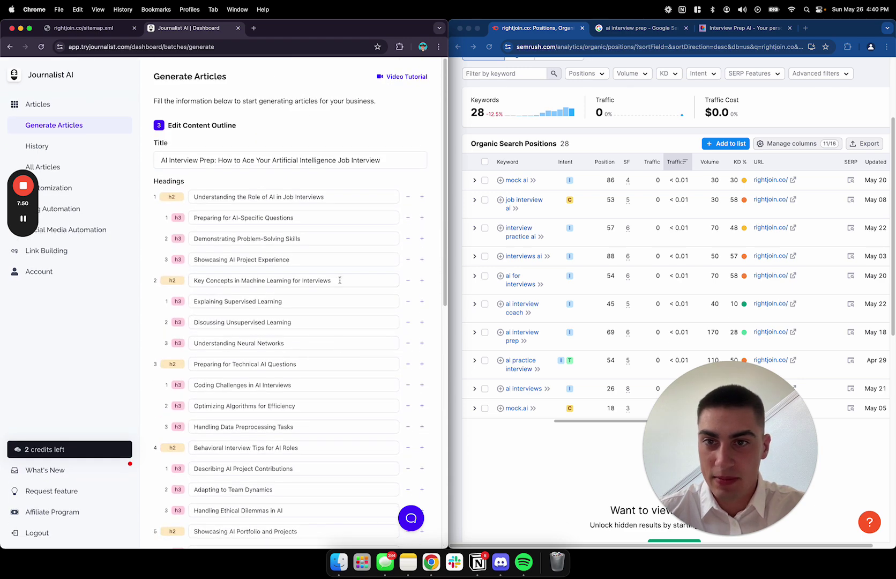
Step: Paste the outline title 'AI Interview Prep: How to Ace Your Artificial Intelligence Job Interview' into a new tab
{"action": "scroll", "coordinate": [339, 280], "scroll_direction": "down", "scroll_amount": 10}
{"action": "scroll", "coordinate": [371, 366], "scroll_direction": "up", "scroll_amount": 10}
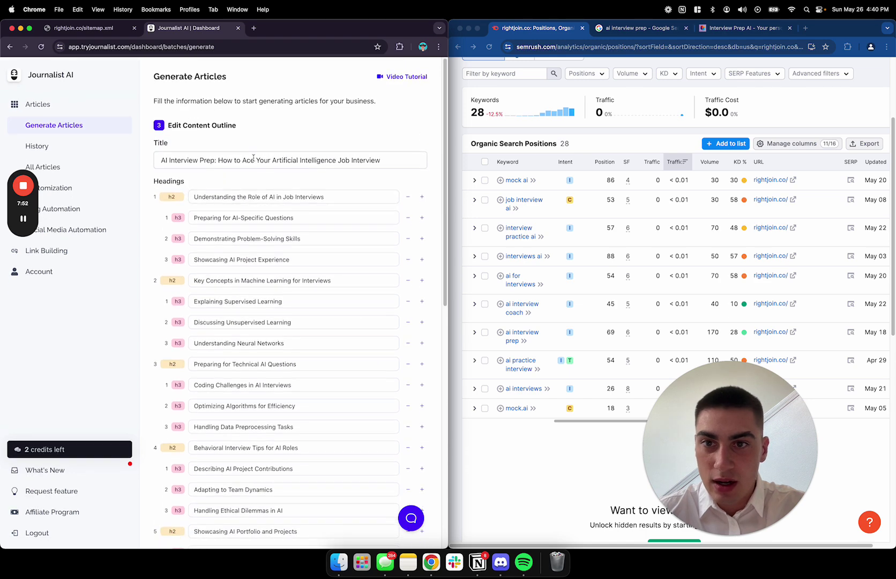
{"action": "triple_click", "coordinate": [254, 157]}
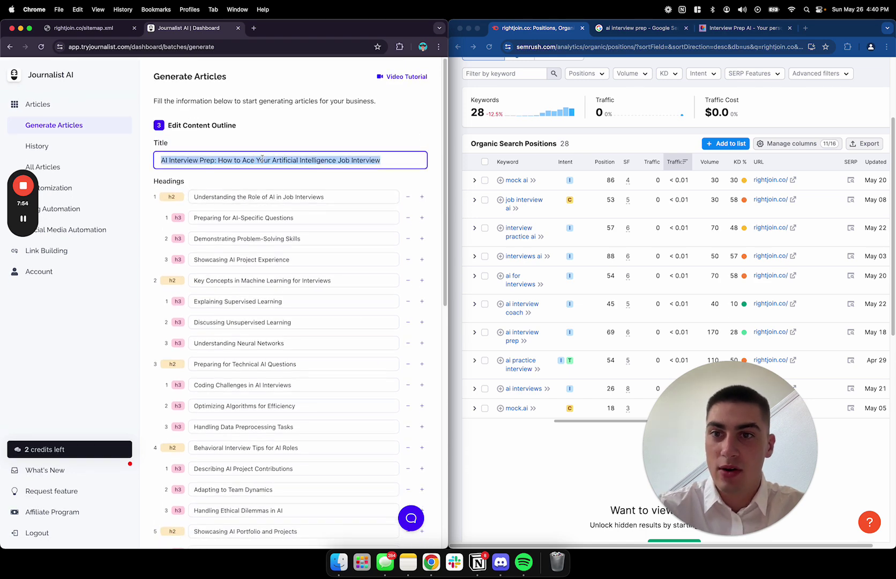
{"action": "left_click", "coordinate": [262, 159]}
{"action": "triple_click", "coordinate": [197, 158]}
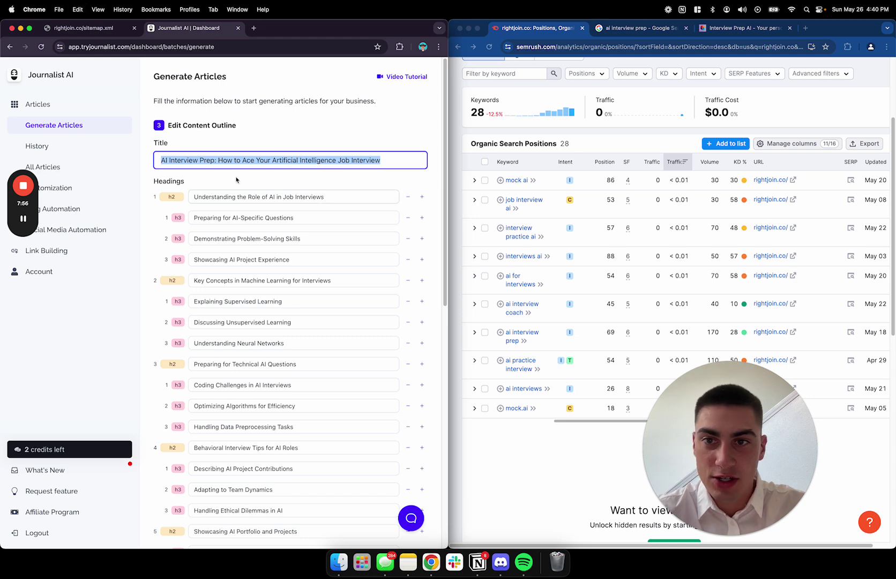
{"action": "left_click", "coordinate": [805, 28]}
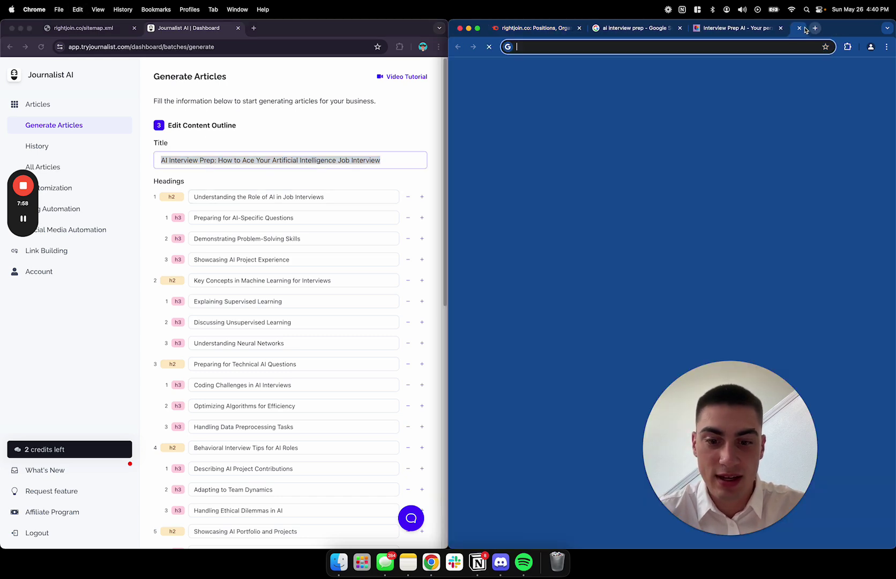
{"action": "key", "text": "super+v"}
{"action": "left_click", "coordinate": [285, 83]}
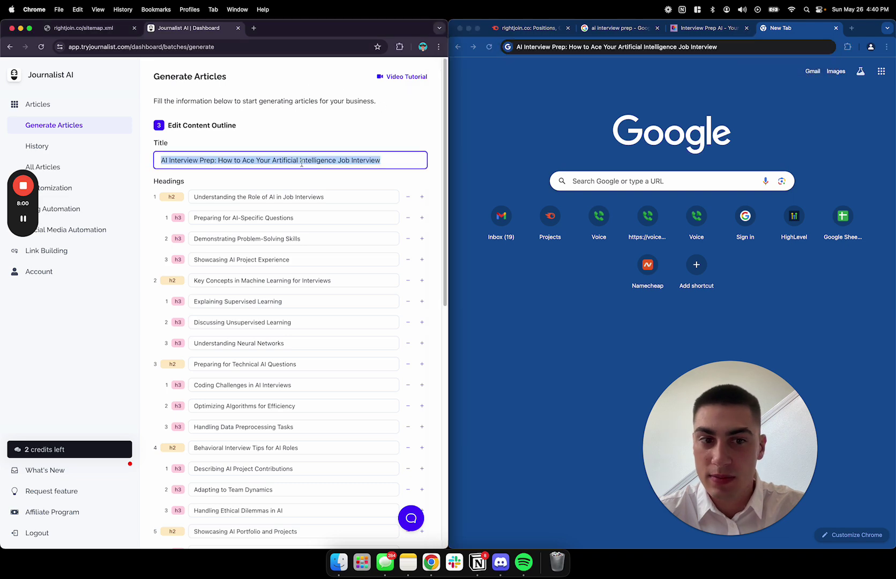
{"action": "scroll", "coordinate": [290, 214], "scroll_direction": "down", "scroll_amount": 10}
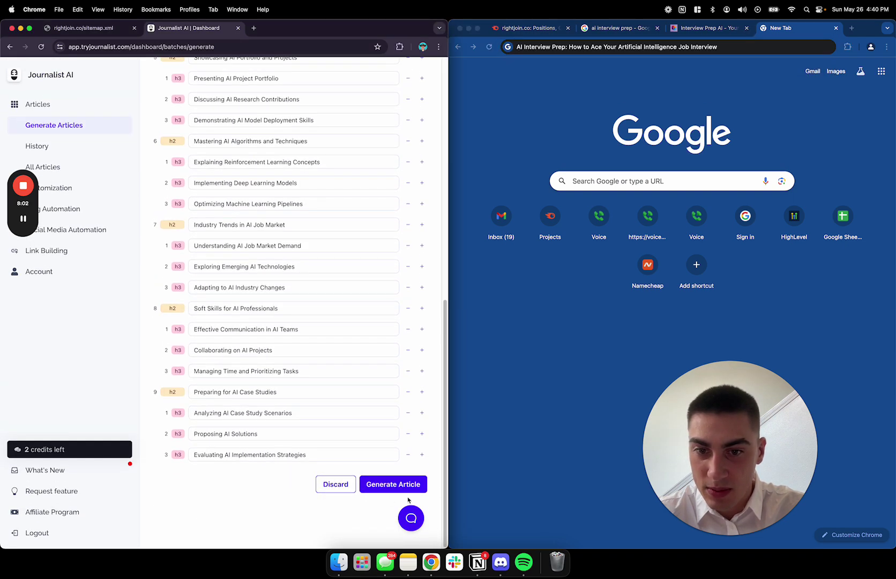
{"action": "scroll", "coordinate": [331, 311], "scroll_direction": "up", "scroll_amount": 10}
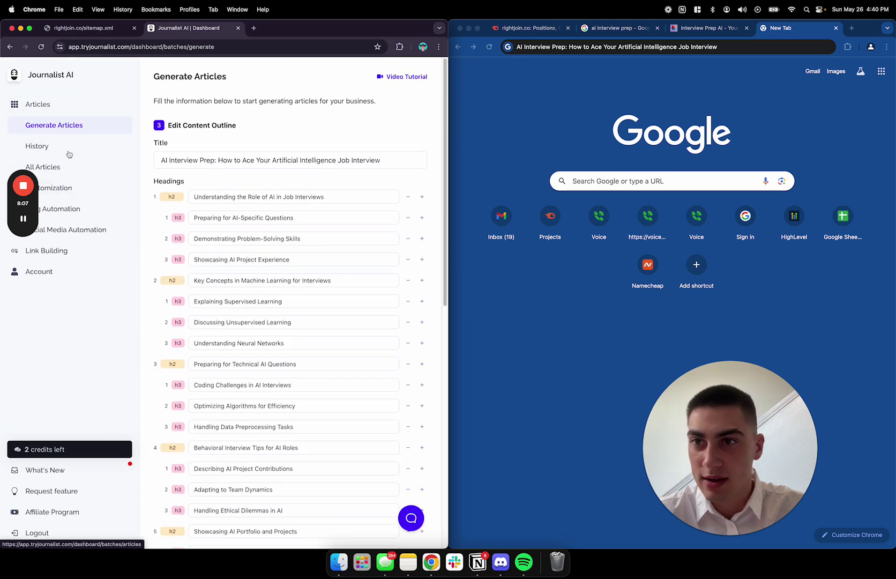
Step: Open the latest History batch and its generated AI Interview Prep article
{"action": "left_click", "coordinate": [68, 152]}
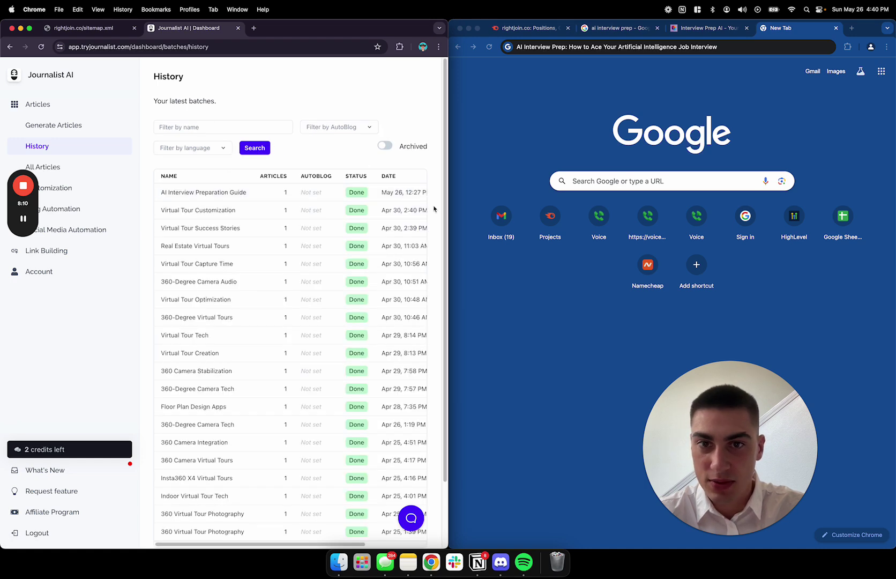
{"action": "left_click", "coordinate": [428, 194]}
{"action": "left_click_drag", "start_coordinate": [448, 206], "coordinate": [878, 242]}
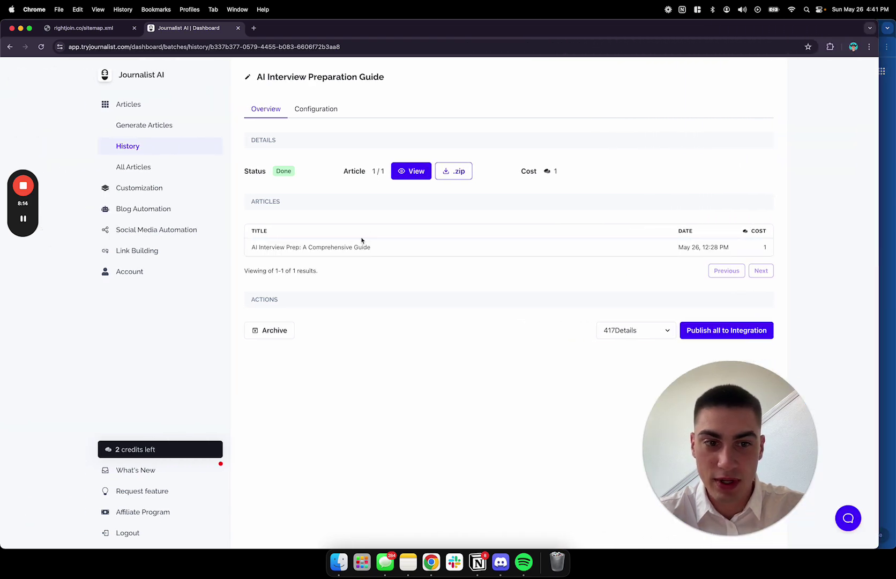
{"action": "left_click", "coordinate": [343, 247]}
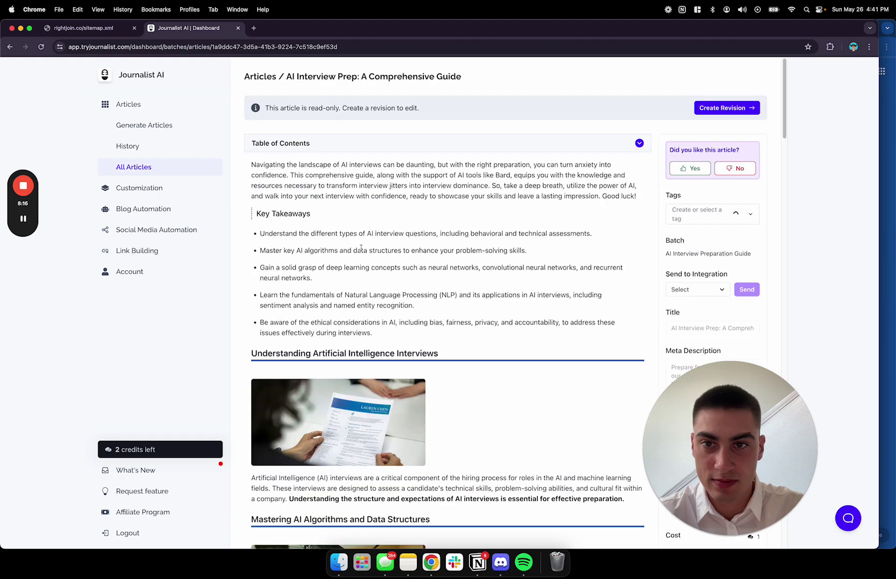
{"action": "scroll", "coordinate": [384, 198], "scroll_direction": "down", "scroll_amount": 10}
{"action": "scroll", "coordinate": [384, 198], "scroll_direction": "down", "scroll_amount": 8}
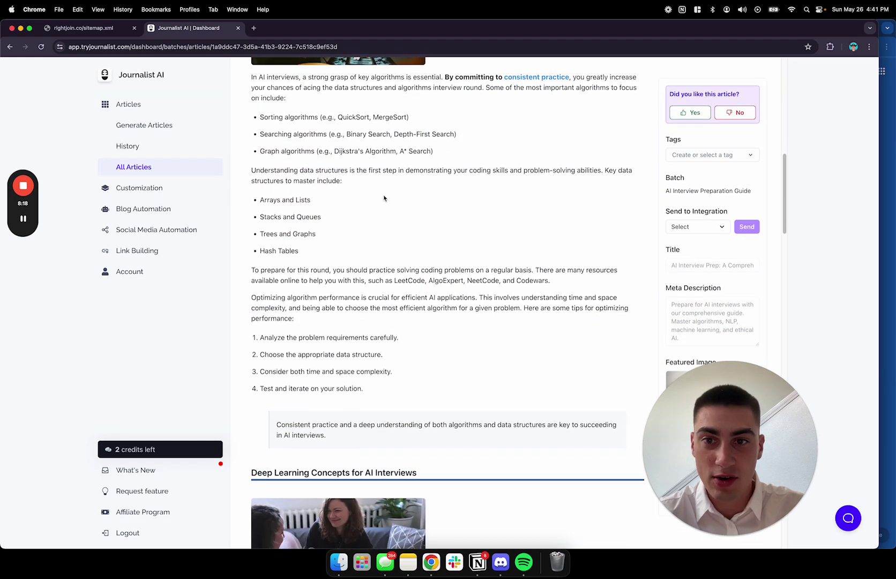
{"action": "scroll", "coordinate": [383, 198], "scroll_direction": "up", "scroll_amount": 18}
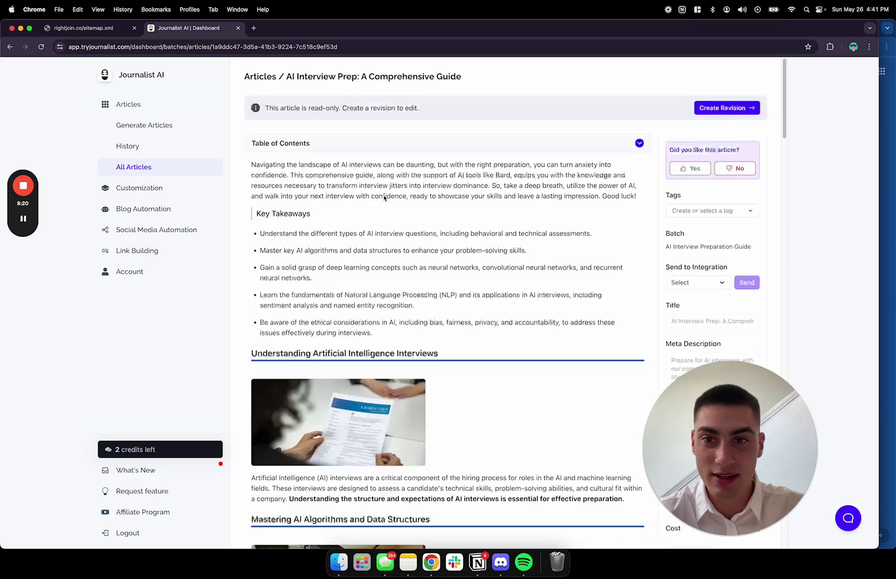
Step: Read through the generated AI Interview Prep article
{"action": "left_click_drag", "start_coordinate": [255, 164], "coordinate": [524, 174]}
{"action": "left_click", "coordinate": [552, 178]}
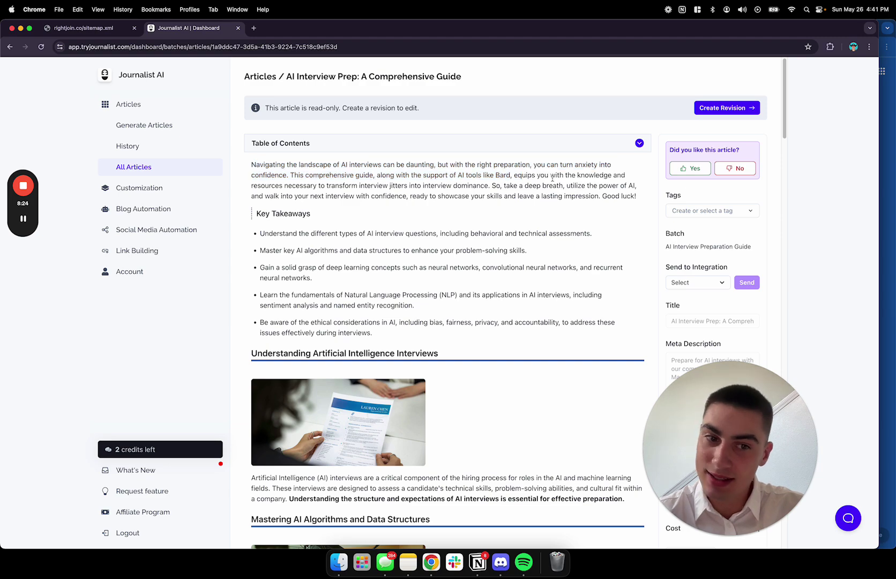
{"action": "scroll", "coordinate": [552, 178], "scroll_direction": "down", "scroll_amount": 2}
{"action": "scroll", "coordinate": [552, 178], "scroll_direction": "down", "scroll_amount": 20}
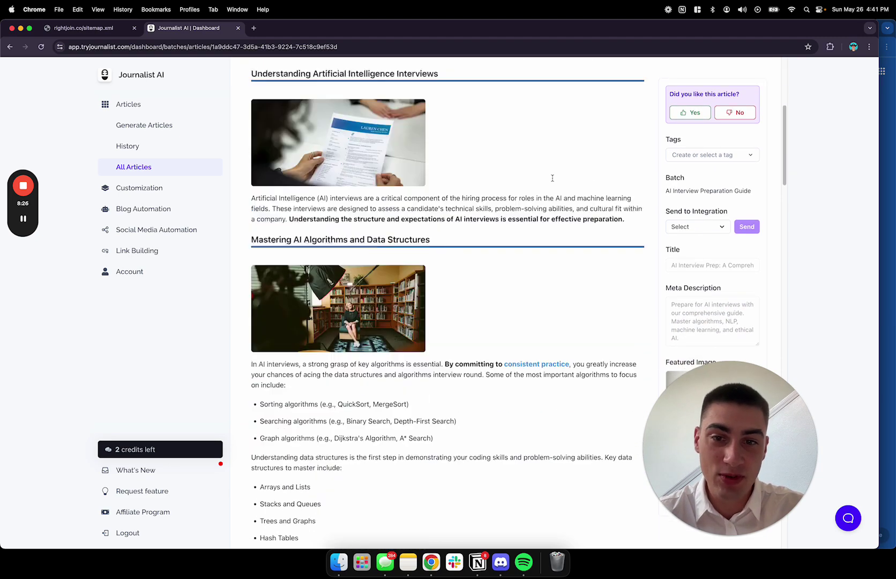
{"action": "scroll", "coordinate": [553, 181], "scroll_direction": "down", "scroll_amount": 1}
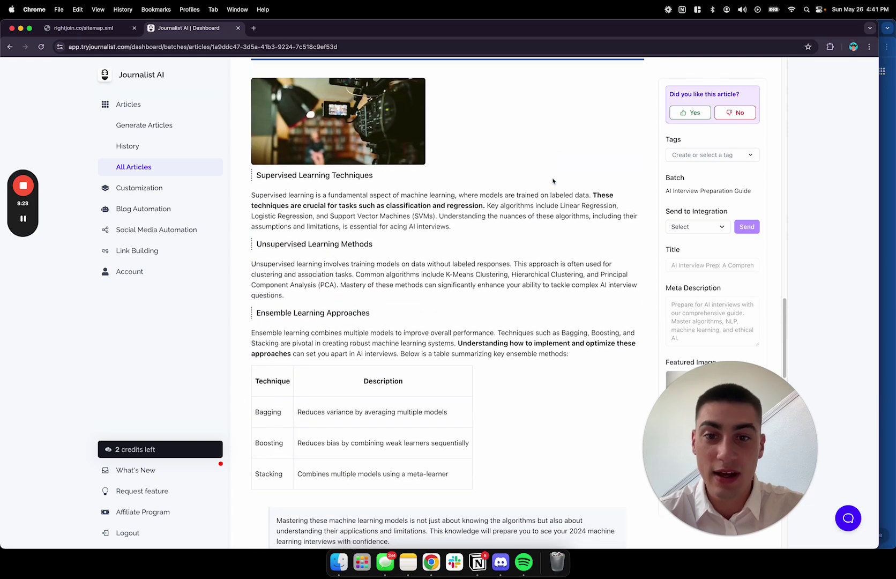
{"action": "scroll", "coordinate": [553, 181], "scroll_direction": "down", "scroll_amount": 12}
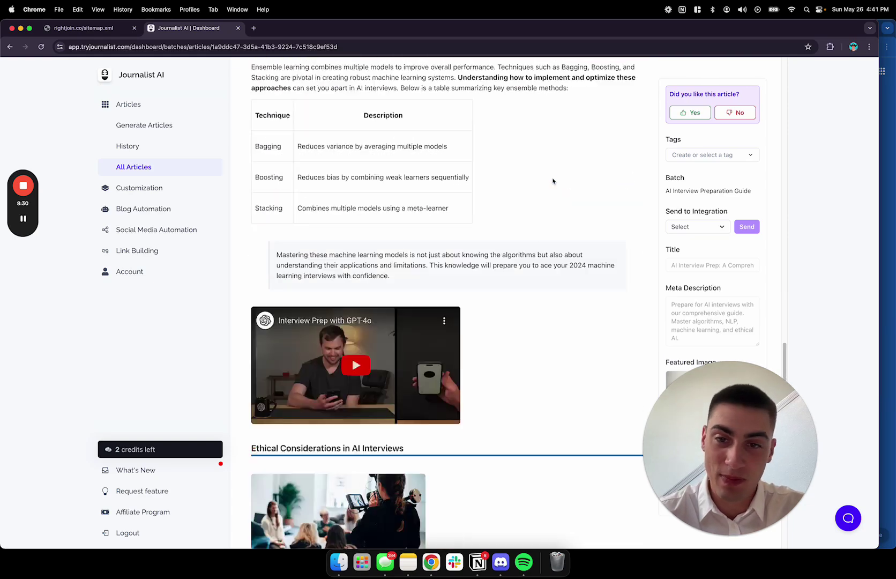
{"action": "scroll", "coordinate": [553, 181], "scroll_direction": "up", "scroll_amount": 1}
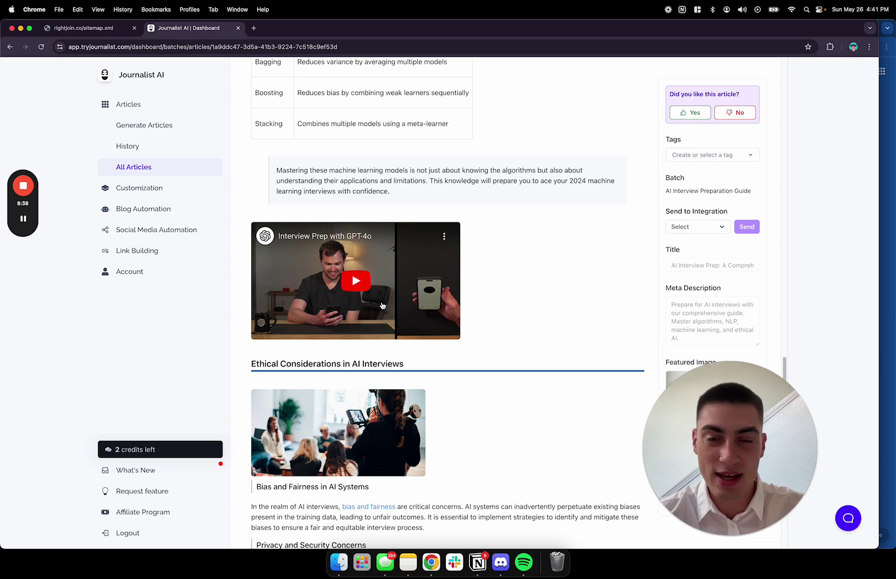
{"action": "scroll", "coordinate": [382, 306], "scroll_direction": "down", "scroll_amount": 20}
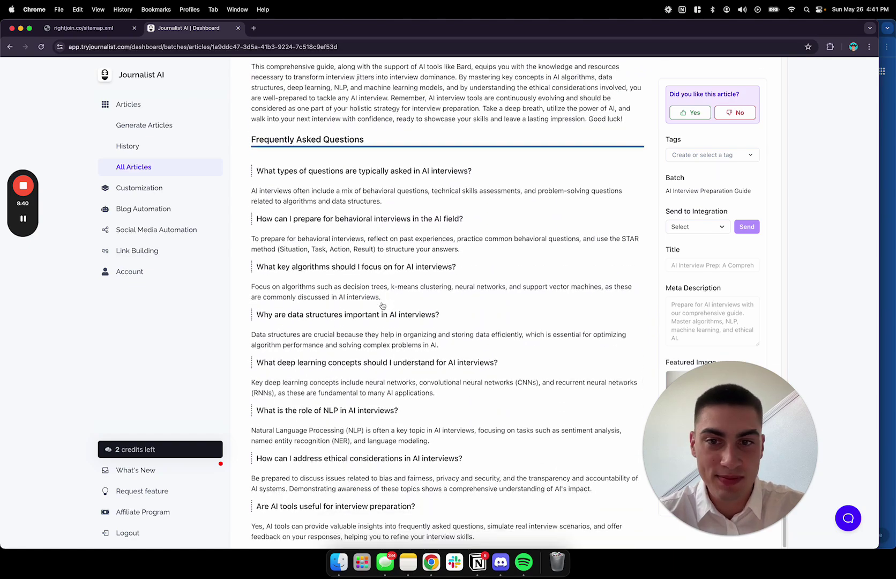
{"action": "scroll", "coordinate": [382, 305], "scroll_direction": "up", "scroll_amount": 20}
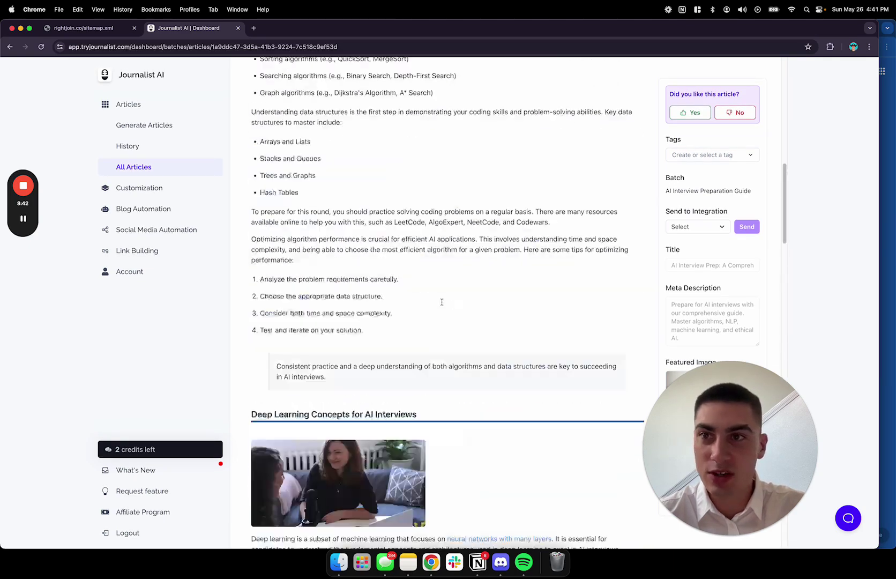
{"action": "scroll", "coordinate": [442, 301], "scroll_direction": "up", "scroll_amount": 15}
Step: Open the published AI Interview Prep post on the RightJoin blog, dated May 26, 2024
{"action": "left_click", "coordinate": [88, 29]}
{"action": "left_click", "coordinate": [9, 47]}
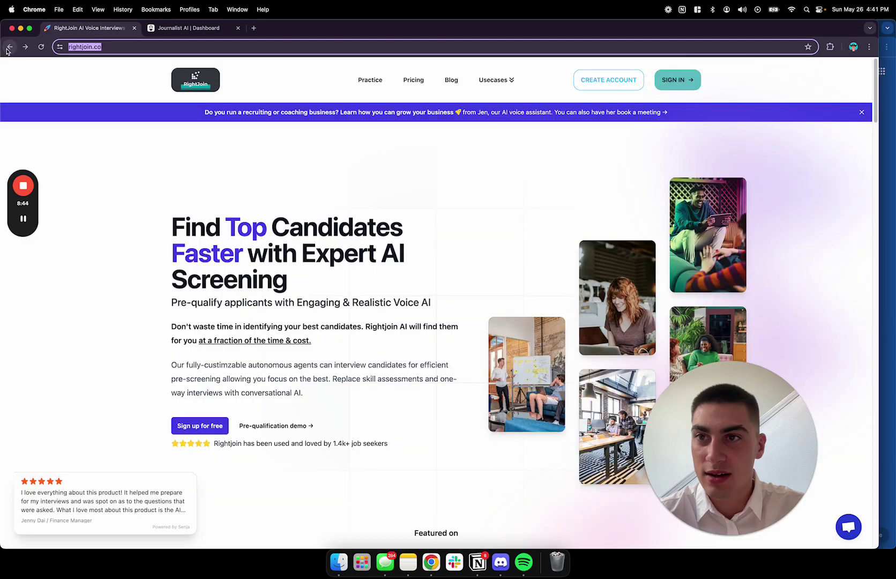
{"action": "left_click", "coordinate": [455, 81]}
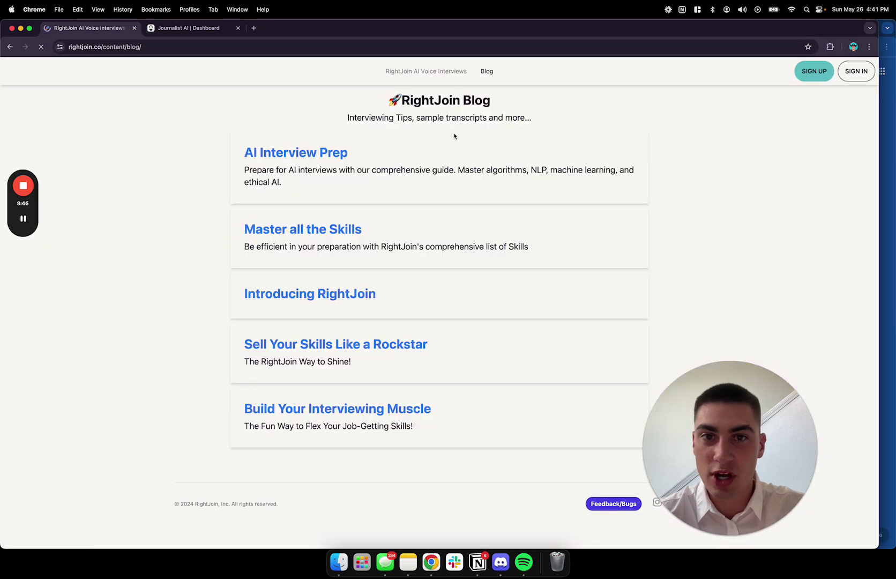
{"action": "left_click", "coordinate": [309, 154]}
{"action": "scroll", "coordinate": [412, 172], "scroll_direction": "down", "scroll_amount": 10}
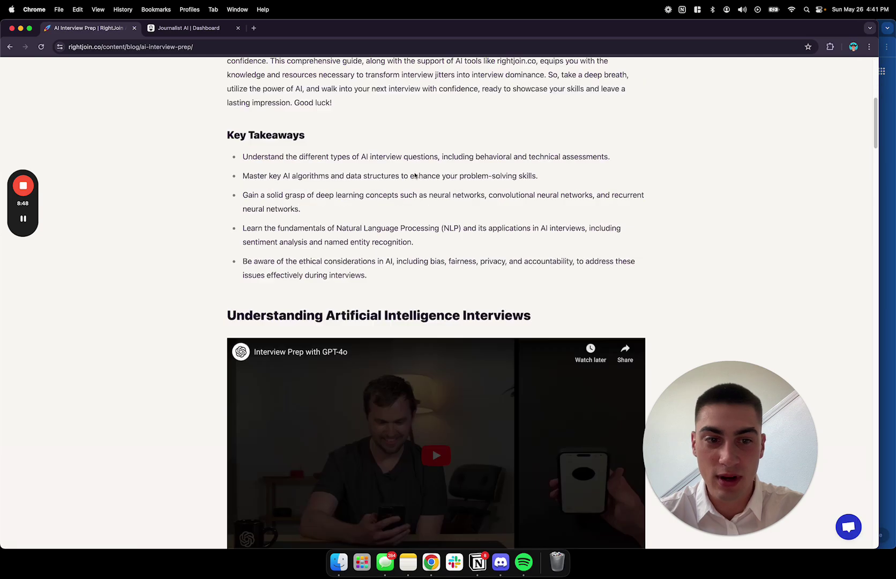
{"action": "scroll", "coordinate": [414, 174], "scroll_direction": "up", "scroll_amount": 10}
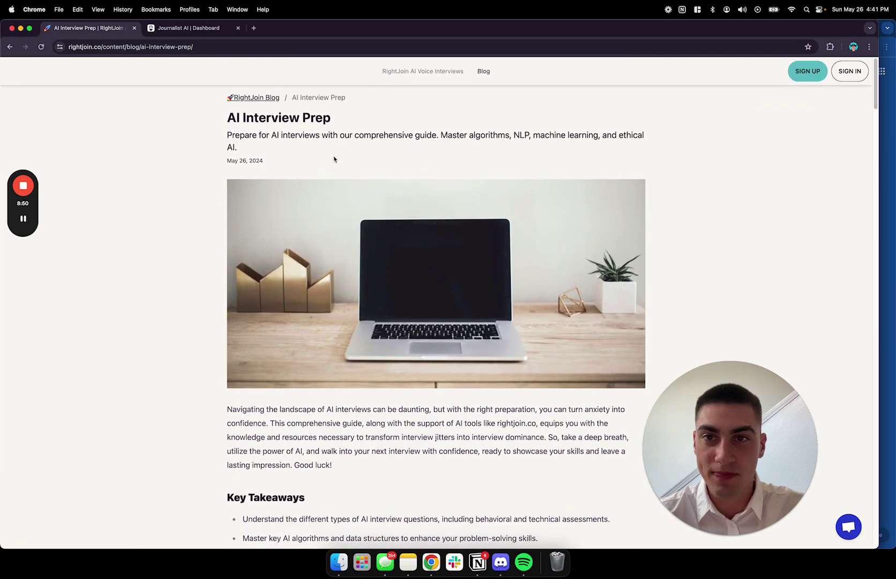
Step: Search Google for 'google search console' and open the 417details.com Overview dashboard
{"action": "key", "text": "super+t"}
{"action": "type", "text": "google"}
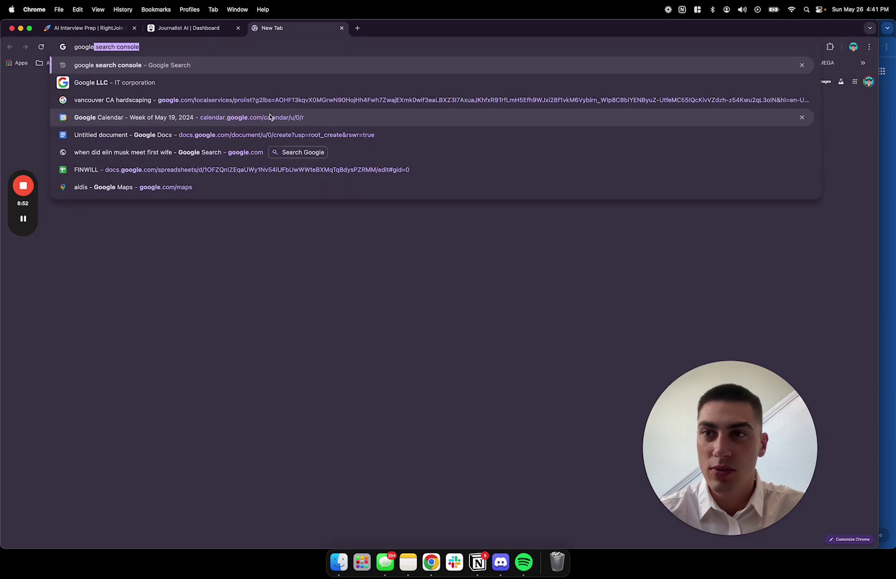
{"action": "type", "text": " sear"}
{"action": "key", "text": "BackSpace"}
{"action": "type", "text": "arch conso"}
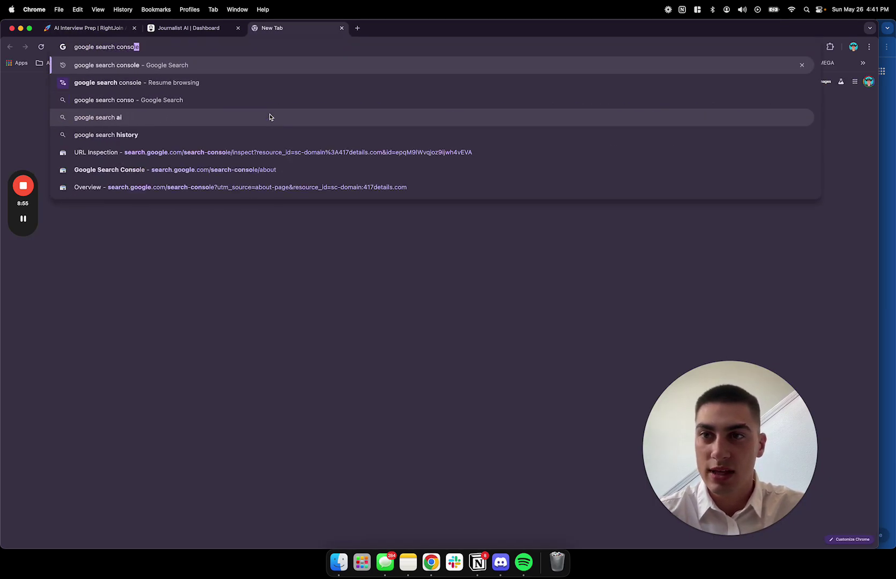
{"action": "key", "text": "Return"}
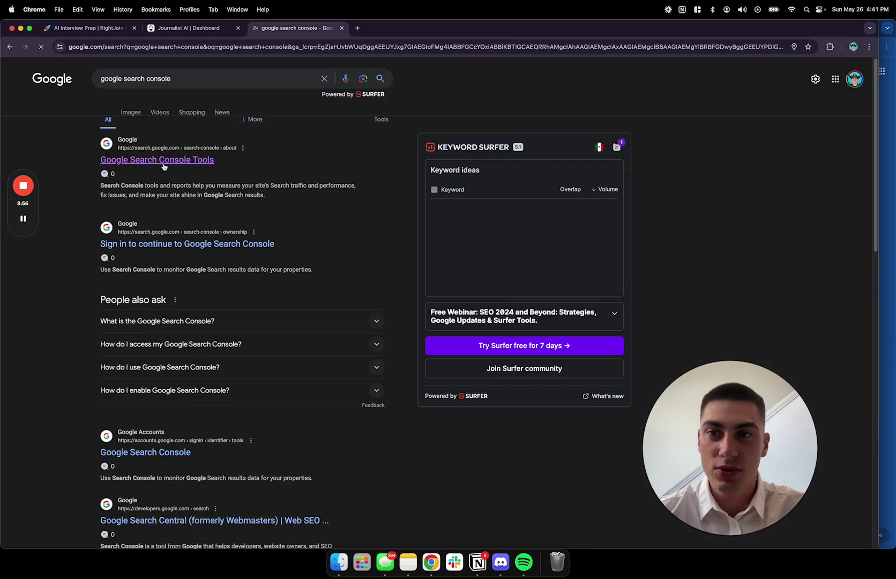
{"action": "left_click", "coordinate": [359, 244]}
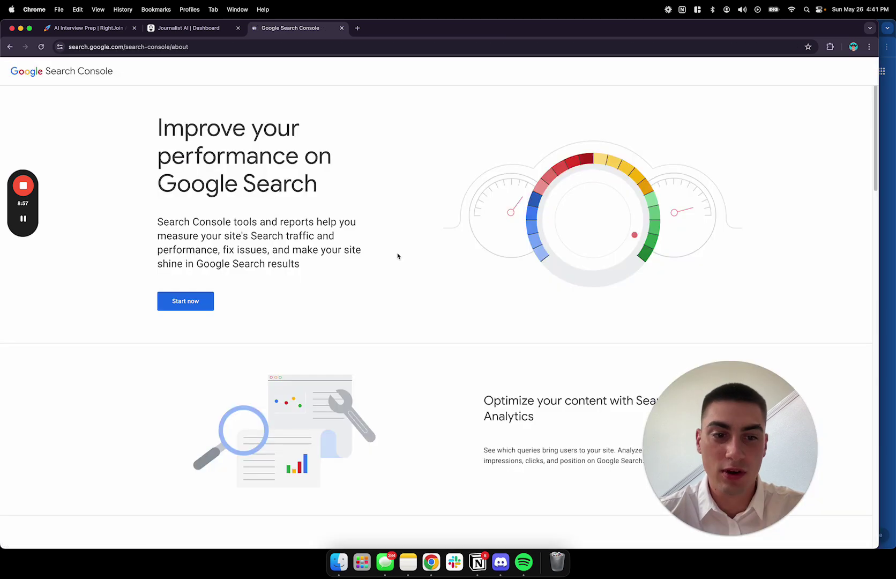
{"action": "left_click", "coordinate": [185, 301]}
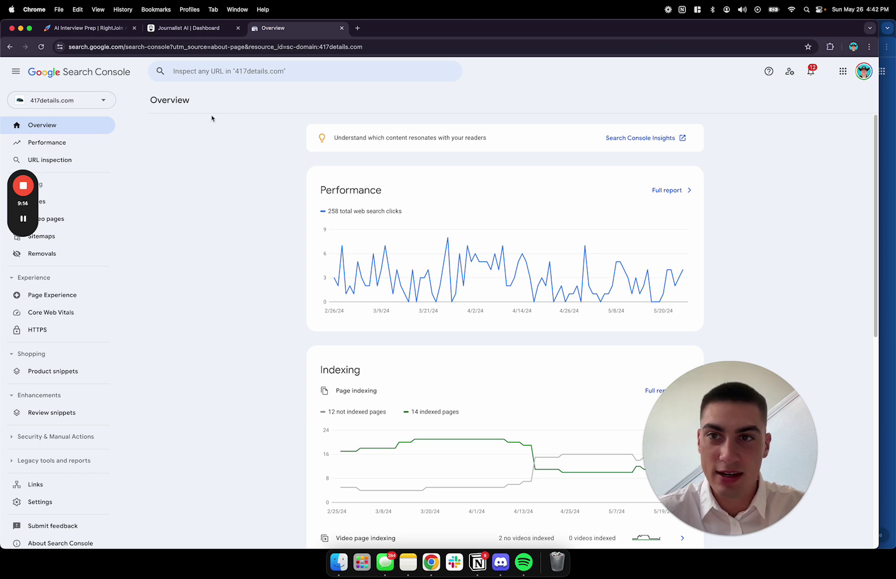
{"action": "left_click", "coordinate": [102, 30]}
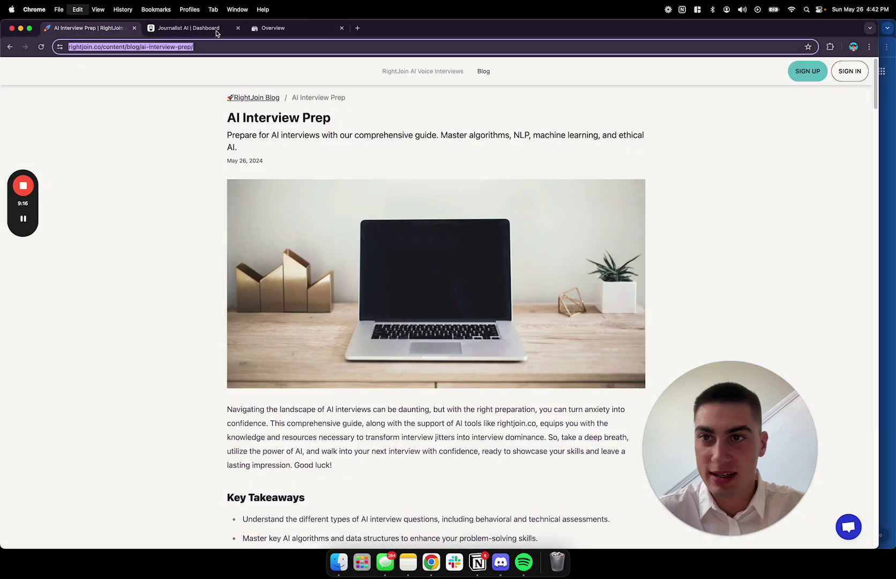
{"action": "left_click", "coordinate": [265, 31]}
{"action": "left_click", "coordinate": [225, 75]}
{"action": "key", "text": "cmd+v"}
{"action": "key", "text": "cmd+a"}
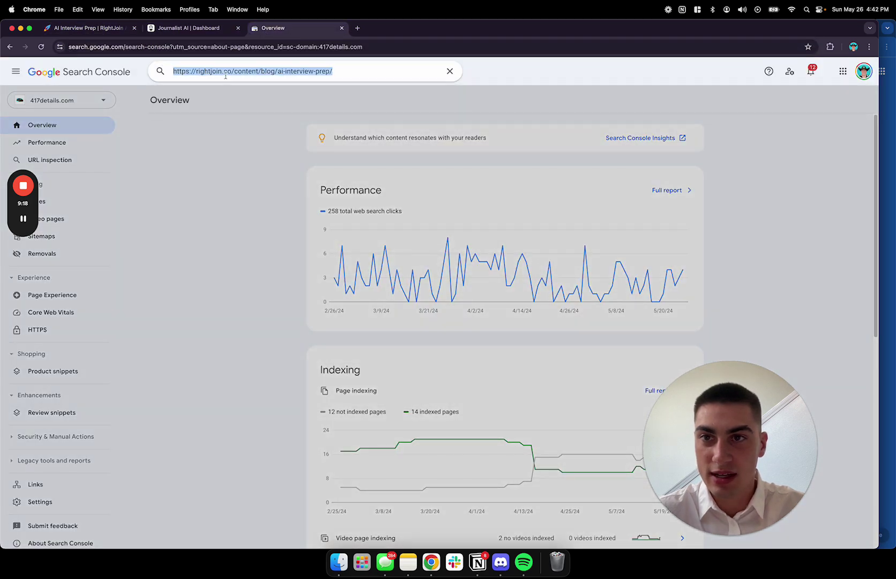
{"action": "key", "text": "BackSpace"}
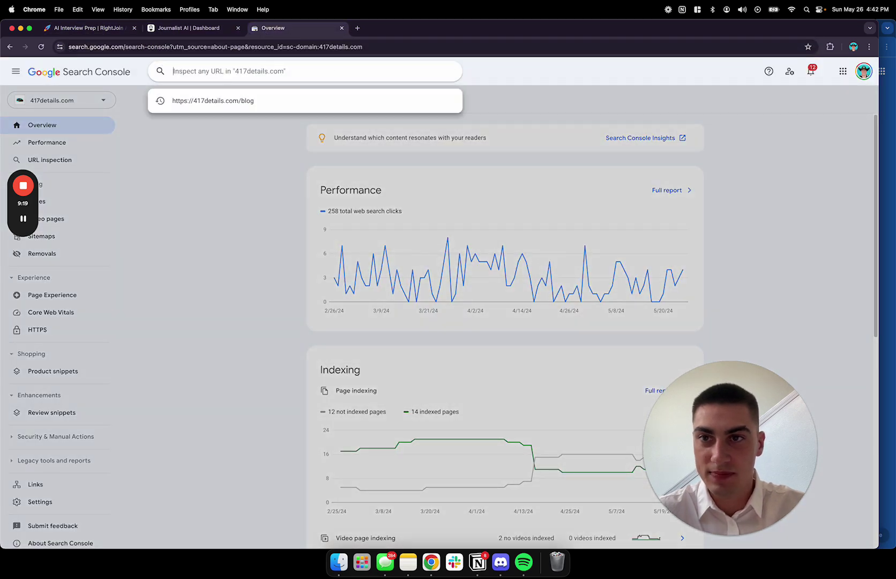
{"action": "left_click", "coordinate": [237, 101]}
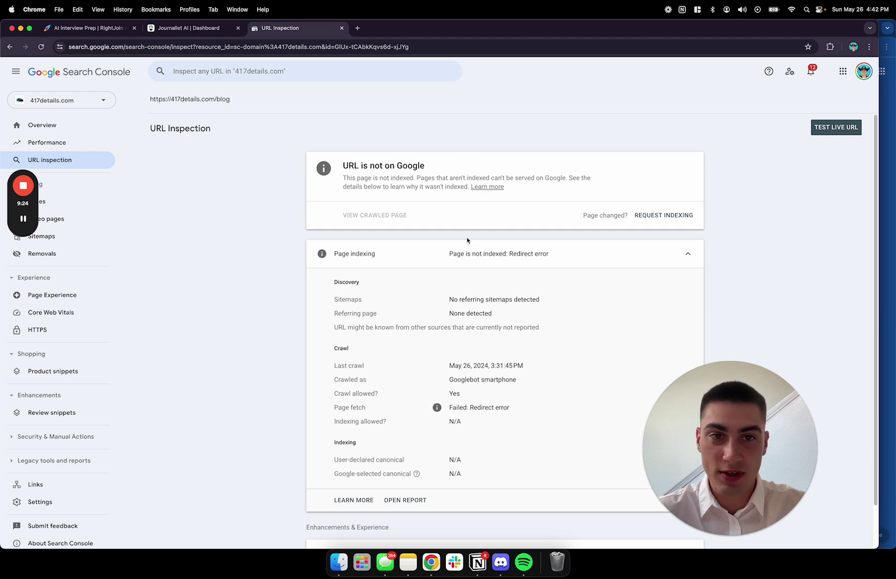
Step: Request indexing for the page and dismiss the 'Indexing requested' confirmation
{"action": "left_click", "coordinate": [662, 215]}
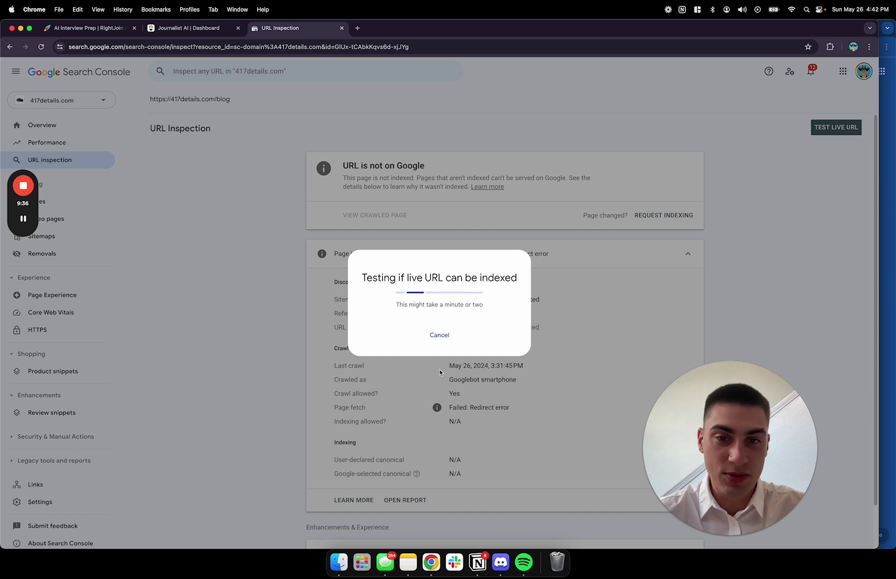
{"action": "left_click", "coordinate": [439, 335]}
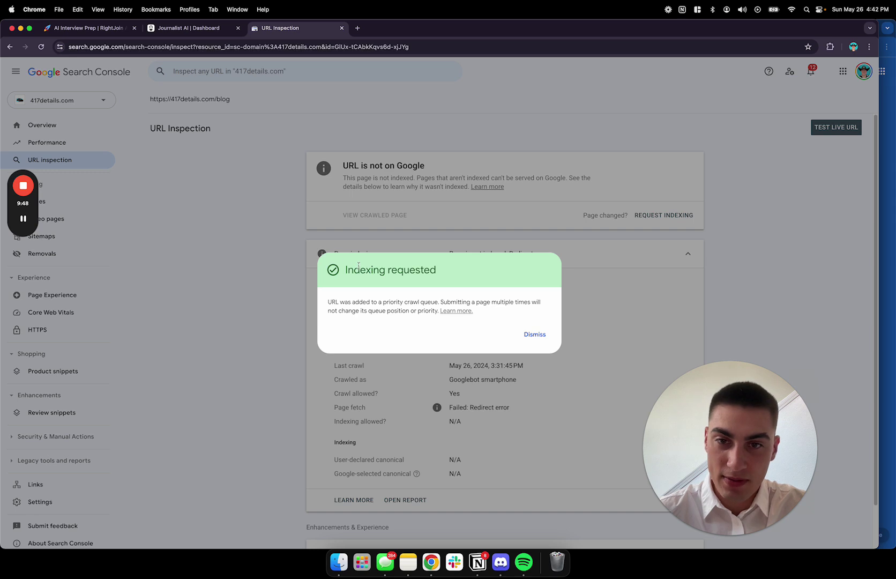
{"action": "left_click_drag", "start_coordinate": [358, 265], "coordinate": [478, 274]}
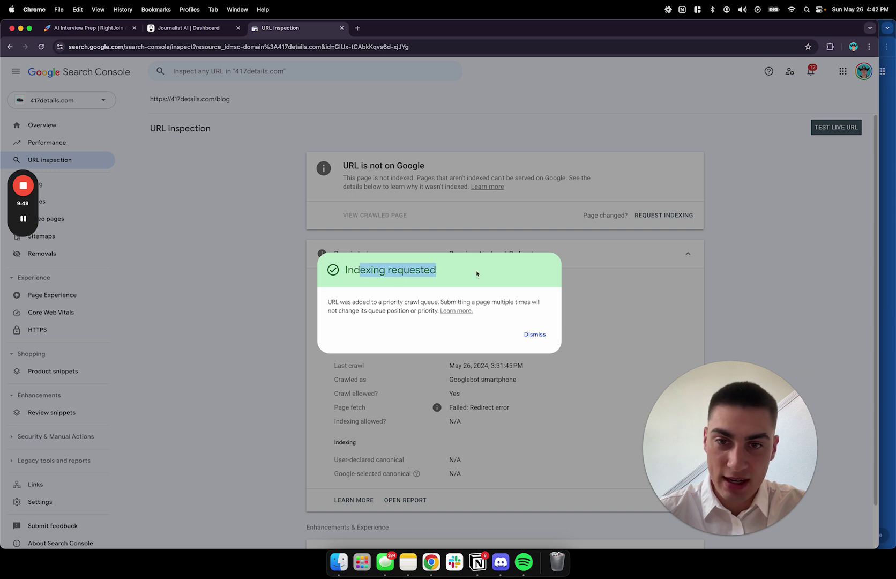
{"action": "left_click", "coordinate": [462, 275]}
{"action": "left_click", "coordinate": [530, 334]}
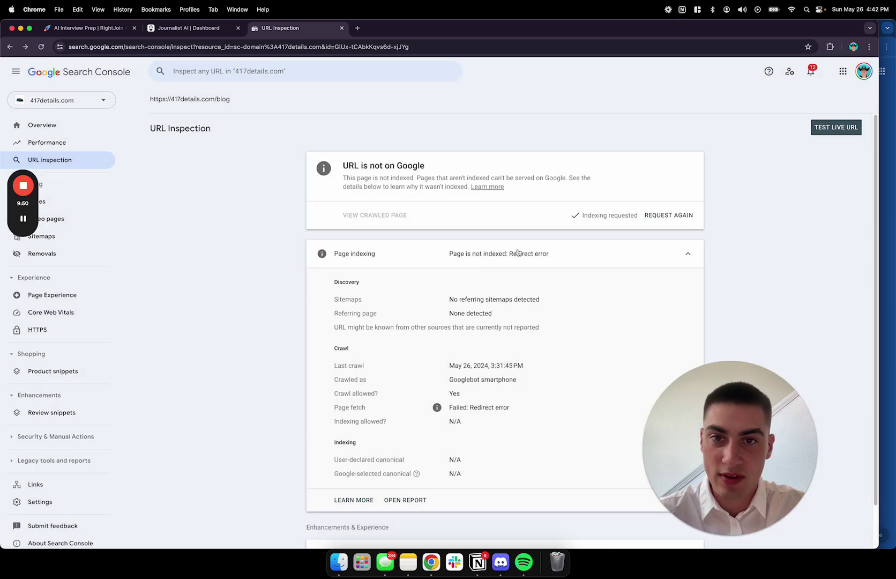
Step: Close the Search Console tab and return to the published AI Interview Prep article on RightJoin
{"action": "key", "text": "super+w"}
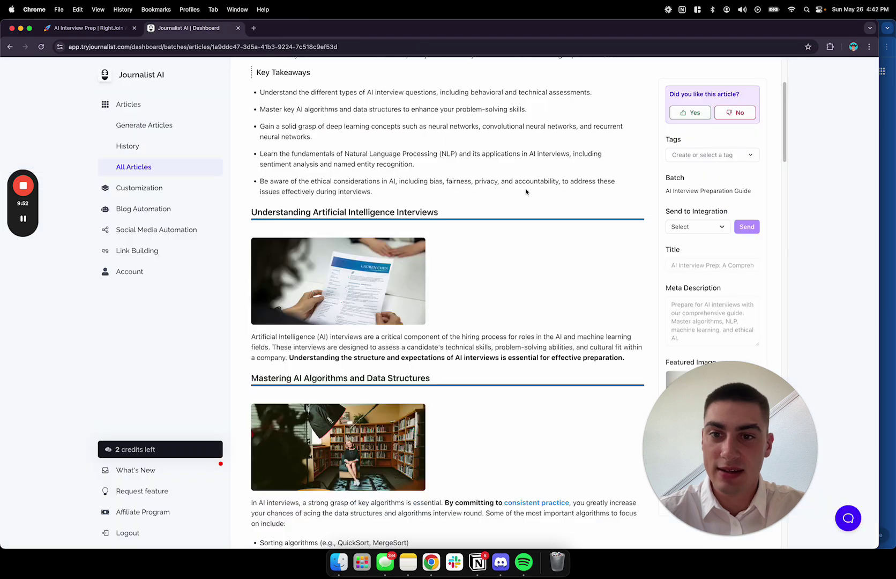
{"action": "left_click", "coordinate": [90, 28]}
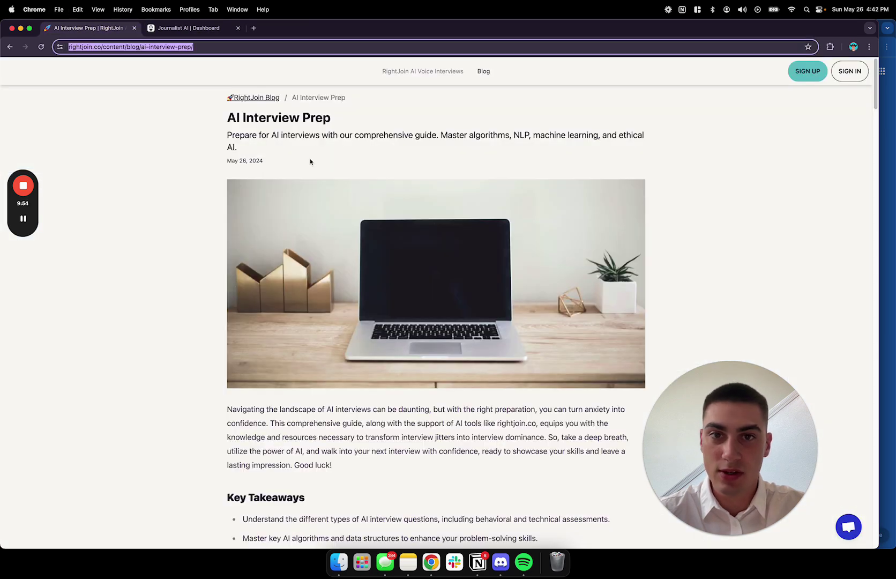
{"action": "left_click", "coordinate": [402, 138]}
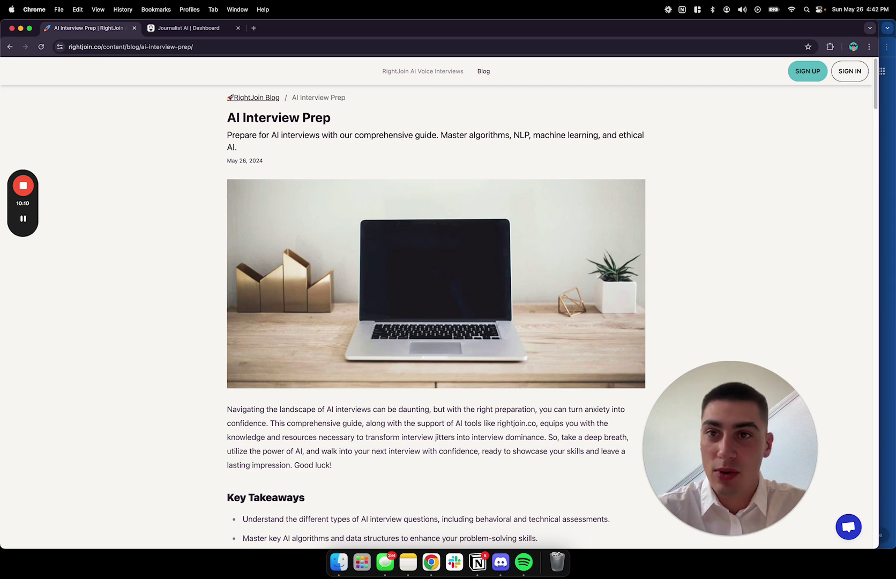
Step: Search Google for 'ai interview prep' in a new tab and scan the results
{"action": "left_click", "coordinate": [253, 28]}
{"action": "type", "text": "ai int"}
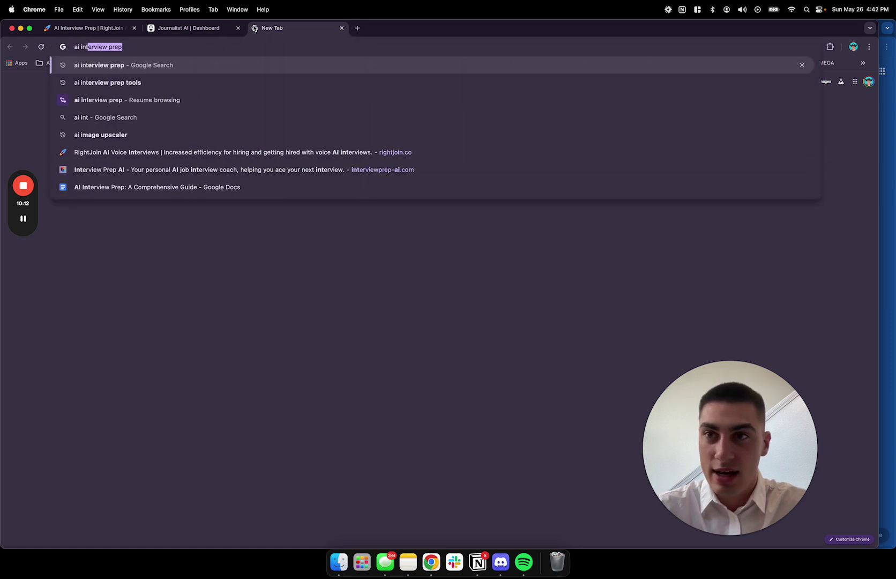
{"action": "type", "text": "er"}
{"action": "key", "text": "Return"}
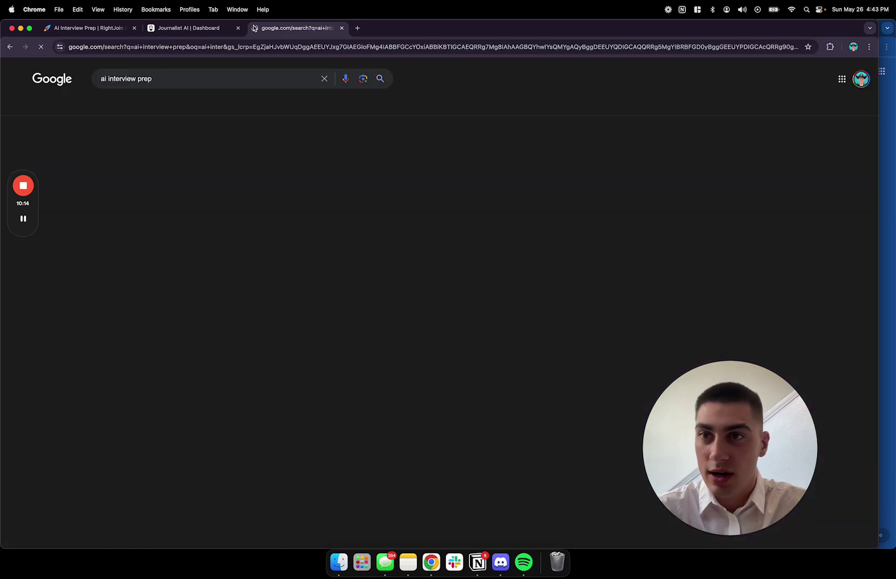
{"action": "scroll", "coordinate": [202, 166], "scroll_direction": "down", "scroll_amount": 5}
{"action": "scroll", "coordinate": [203, 167], "scroll_direction": "up", "scroll_amount": 4}
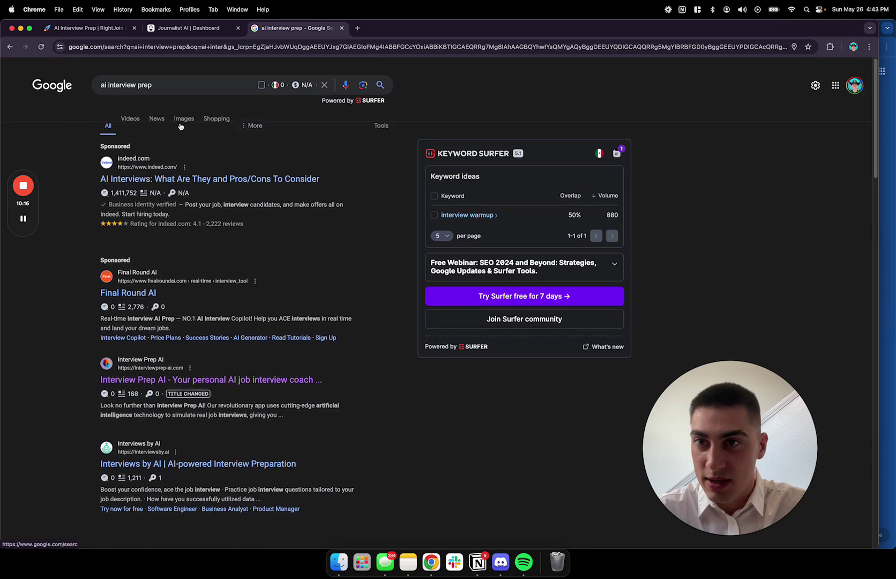
Step: Run the same 'ai interview prep' query in an Incognito window and review its results
{"action": "triple_click", "coordinate": [168, 79]}
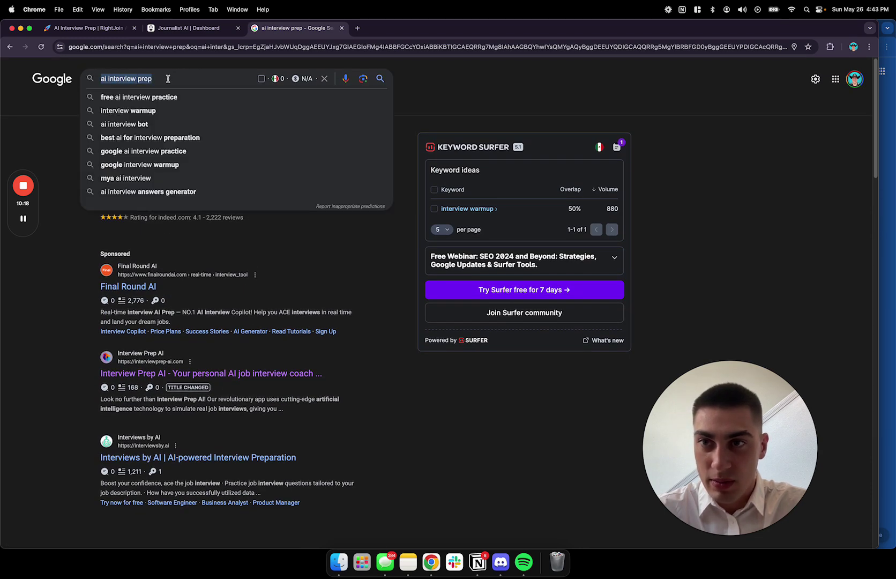
{"action": "key", "text": "super+c"}
{"action": "key", "text": "super+shift+n"}
{"action": "key", "text": "super+v"}
{"action": "key", "text": "Return"}
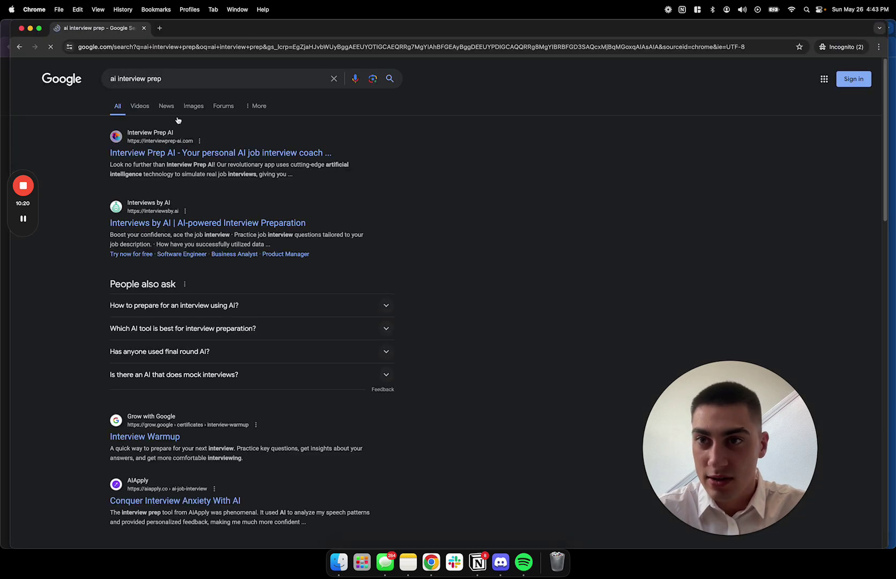
{"action": "scroll", "coordinate": [292, 260], "scroll_direction": "down", "scroll_amount": 2}
{"action": "scroll", "coordinate": [292, 258], "scroll_direction": "up", "scroll_amount": 3}
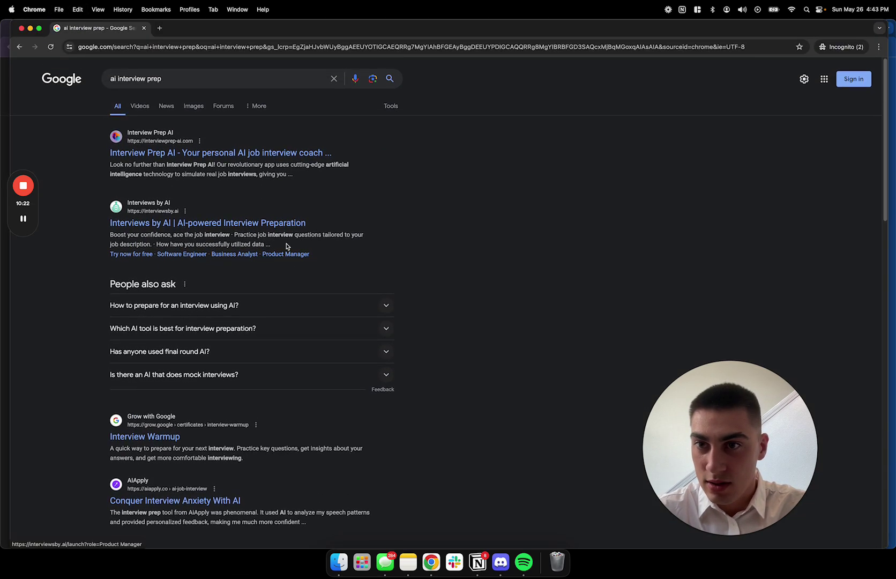
{"action": "scroll", "coordinate": [486, 314], "scroll_direction": "down", "scroll_amount": 2}
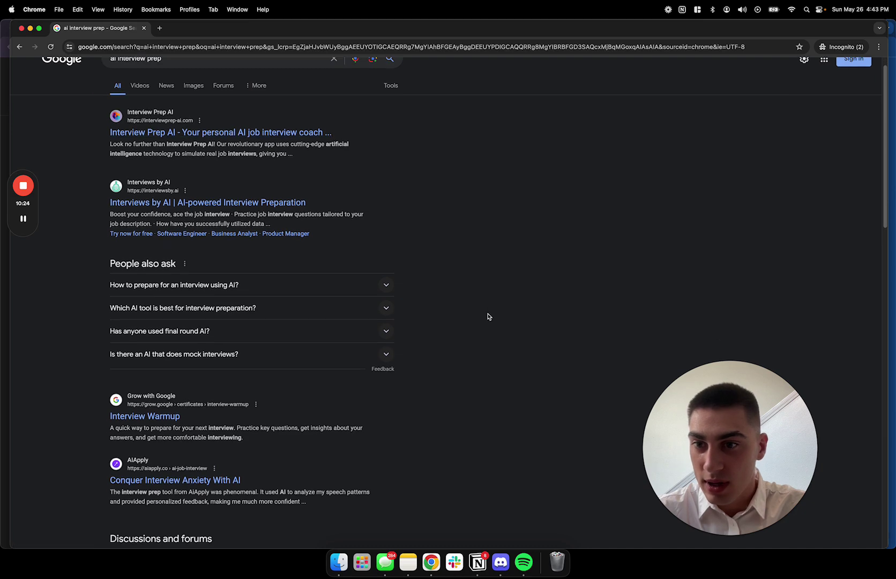
{"action": "scroll", "coordinate": [488, 316], "scroll_direction": "down", "scroll_amount": 10}
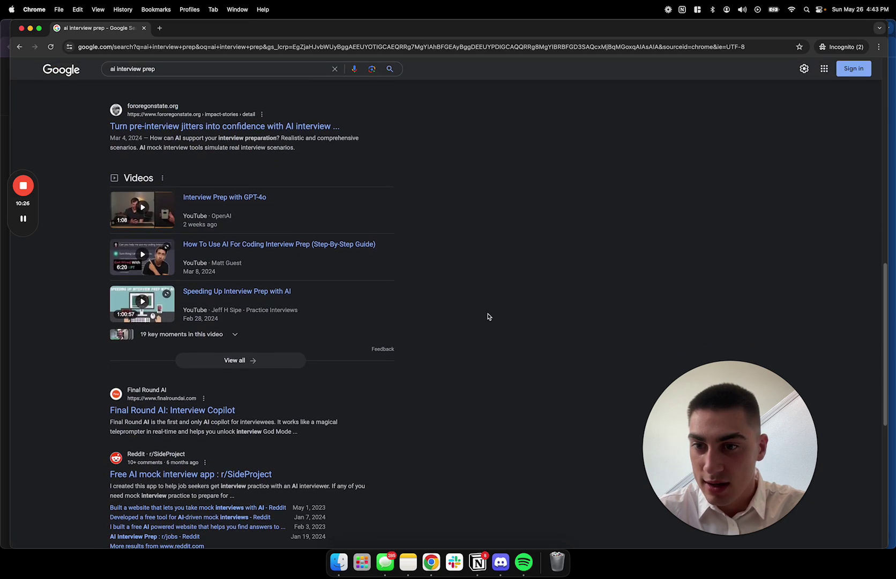
{"action": "scroll", "coordinate": [486, 315], "scroll_direction": "down", "scroll_amount": 4}
{"action": "scroll", "coordinate": [488, 313], "scroll_direction": "up", "scroll_amount": 10}
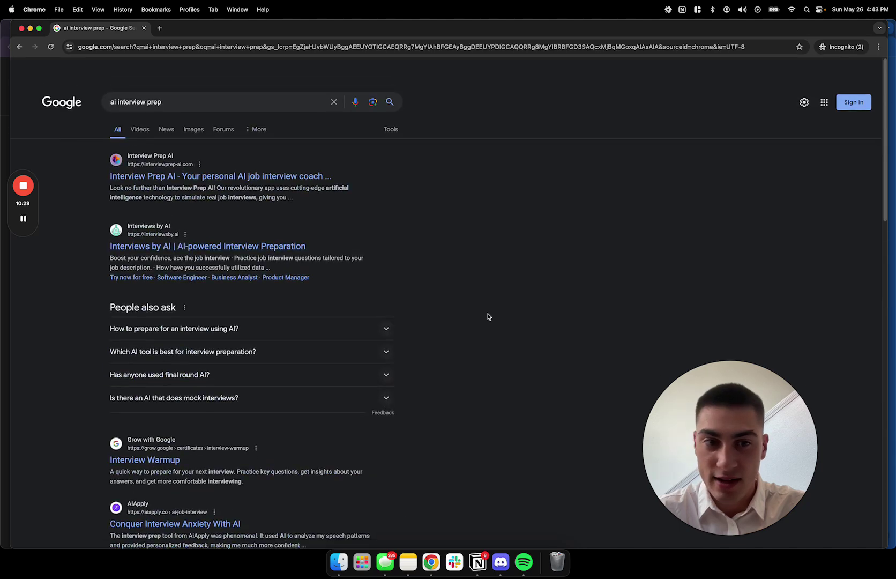
Step: Close the Incognito window, back on the main 'ai interview prep' results
{"action": "key", "text": "super+w"}
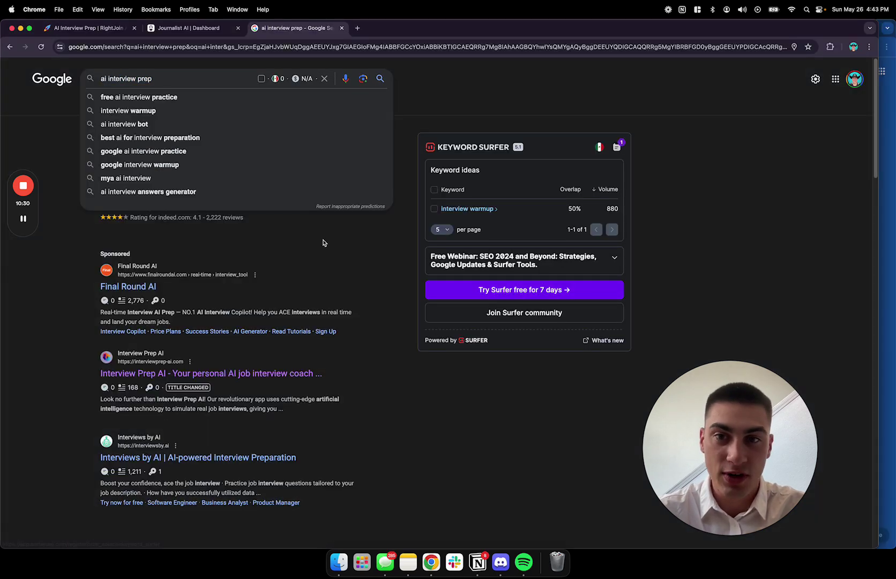
{"action": "right_click", "coordinate": [323, 243]}
{"action": "key", "text": "Escape"}
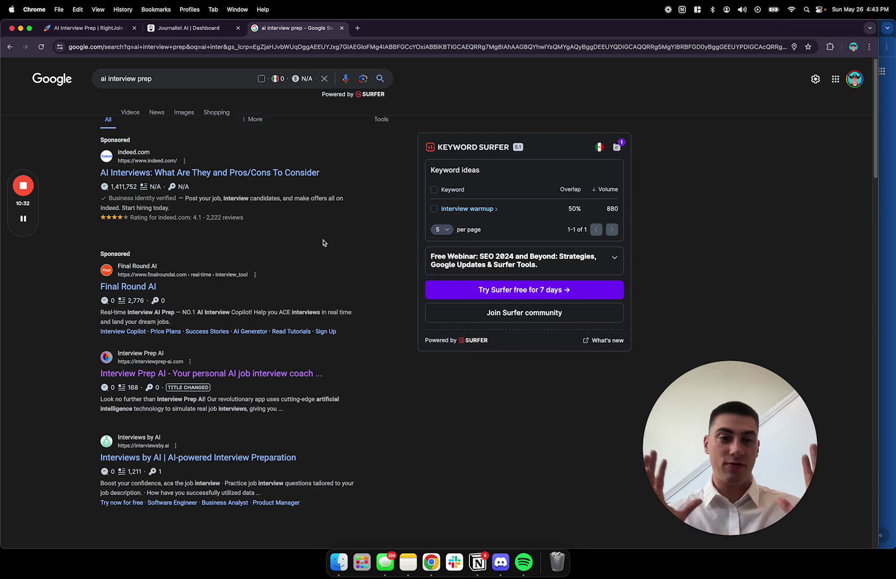